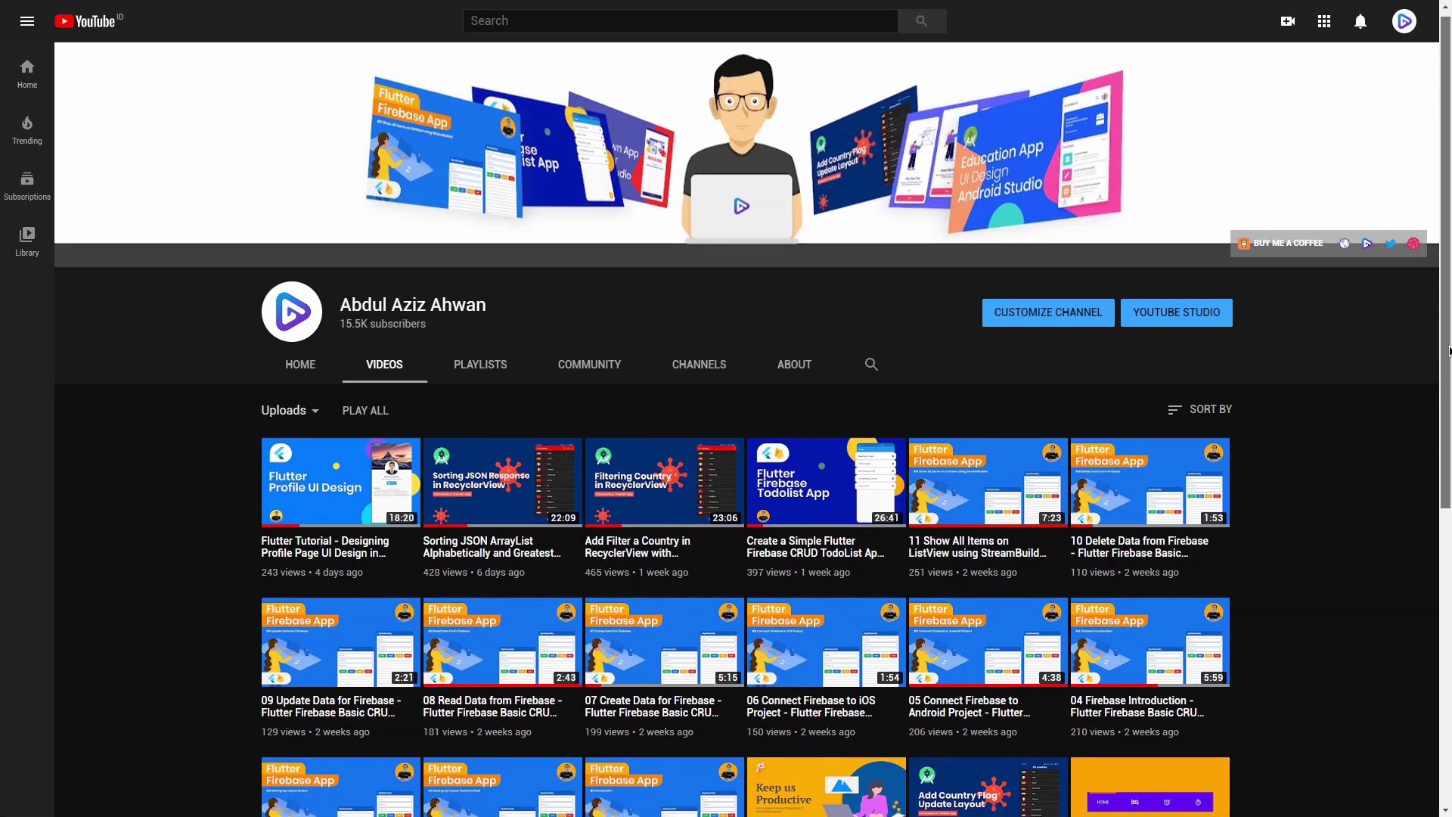
- Scroll through Figma's site to the students page offering free access for ages 13+
{"action": "left_click_drag", "start_coordinate": [1449, 346], "coordinate": [1449, 655]}
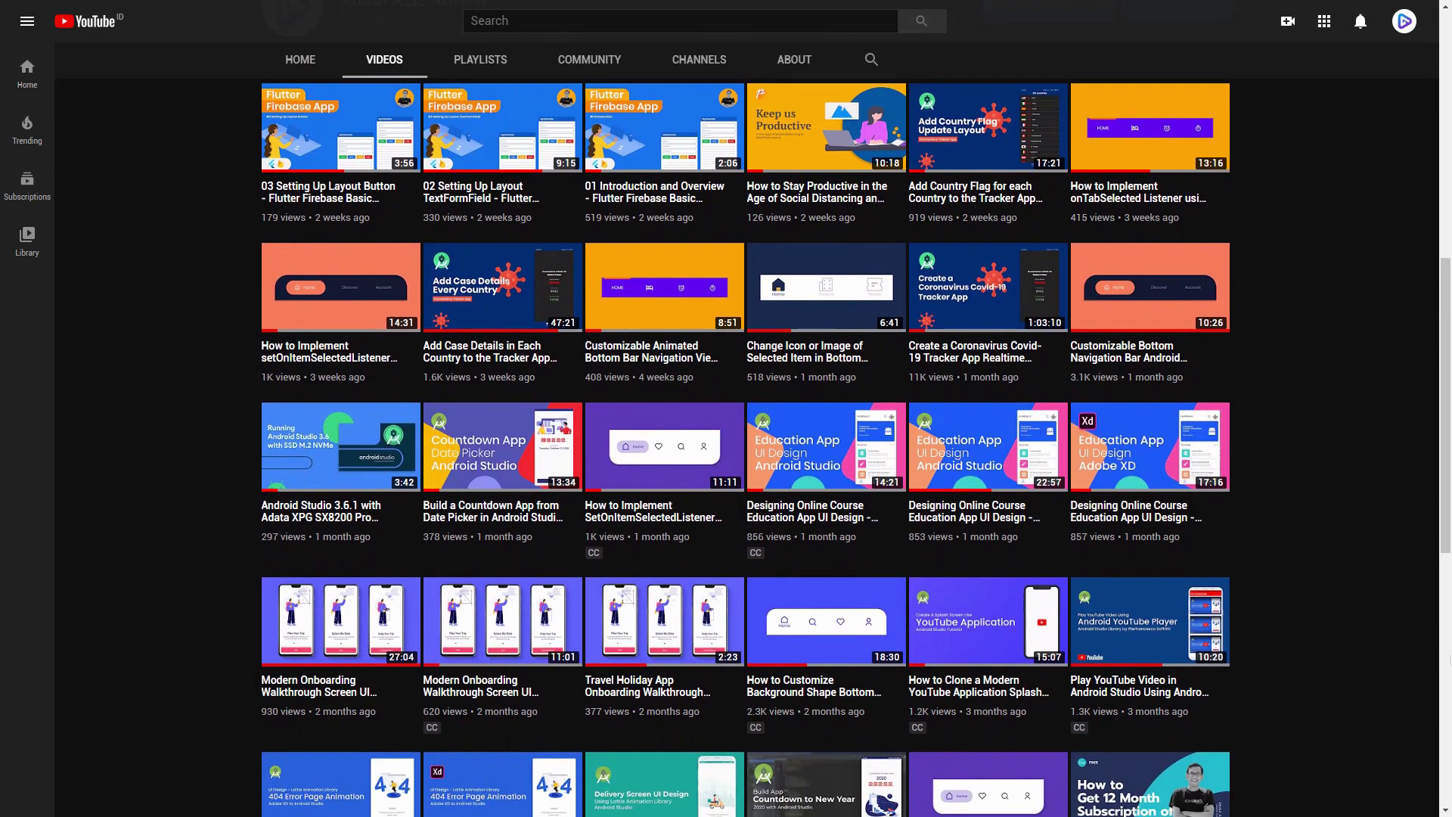
{"action": "scroll", "coordinate": [1449, 553], "scroll_direction": "down", "scroll_amount": 3}
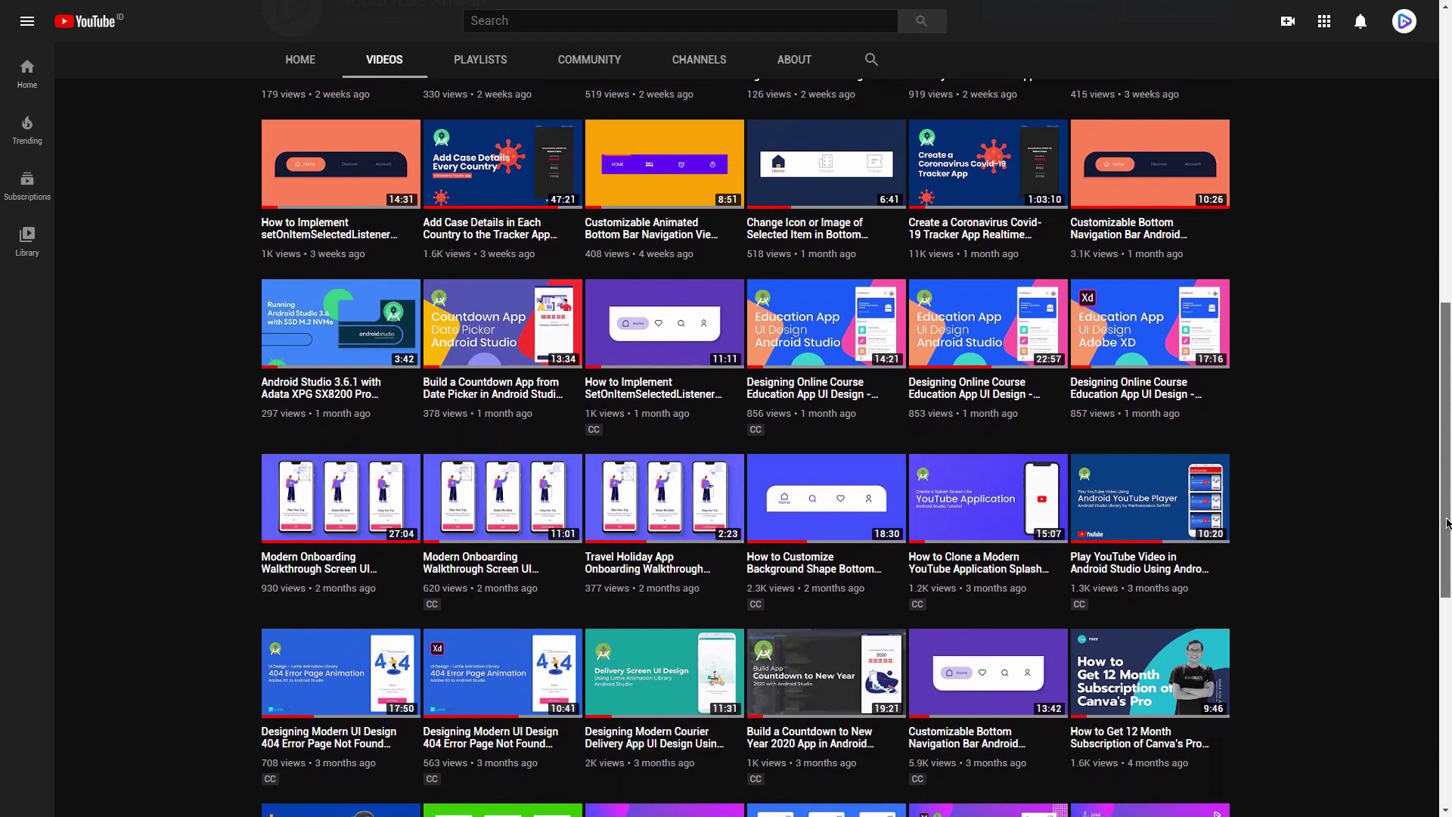
{"action": "scroll", "coordinate": [1449, 552], "scroll_direction": "down", "scroll_amount": 2}
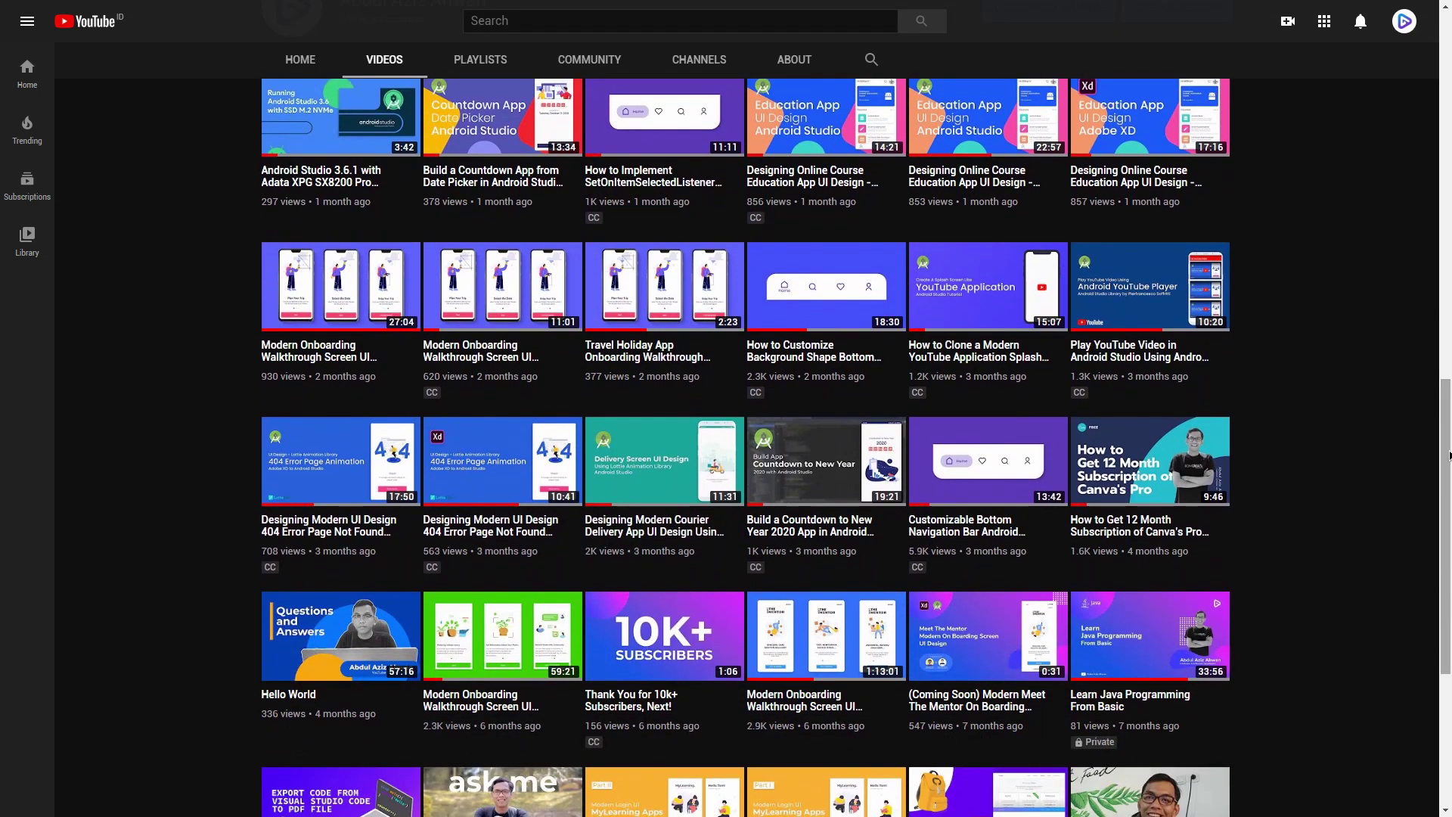
{"action": "scroll", "coordinate": [1445, 472], "scroll_direction": "down", "scroll_amount": 5}
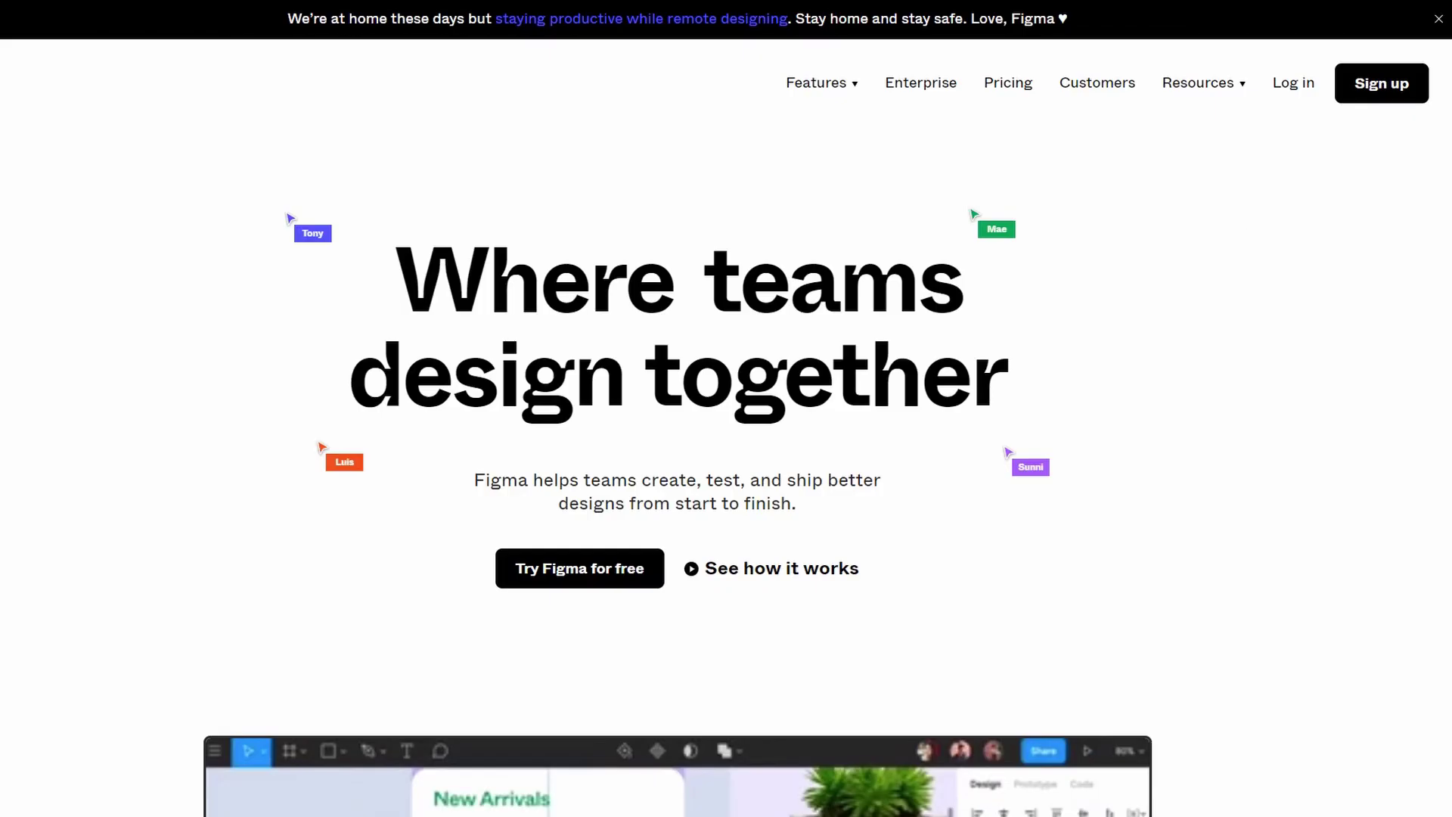
{"action": "scroll", "coordinate": [726, 408], "scroll_direction": "down", "scroll_amount": 3}
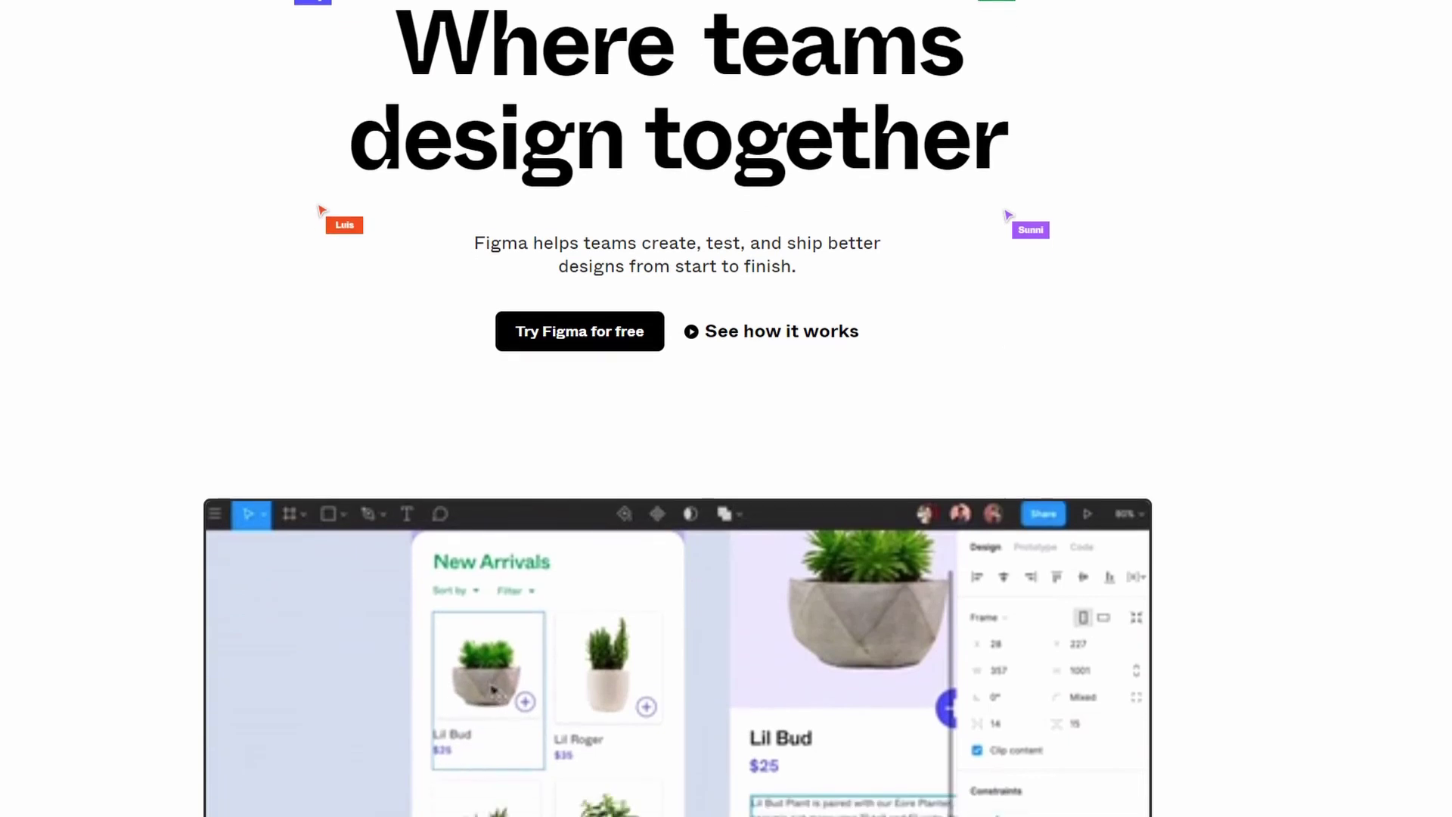
{"action": "scroll", "coordinate": [726, 409], "scroll_direction": "down", "scroll_amount": 6}
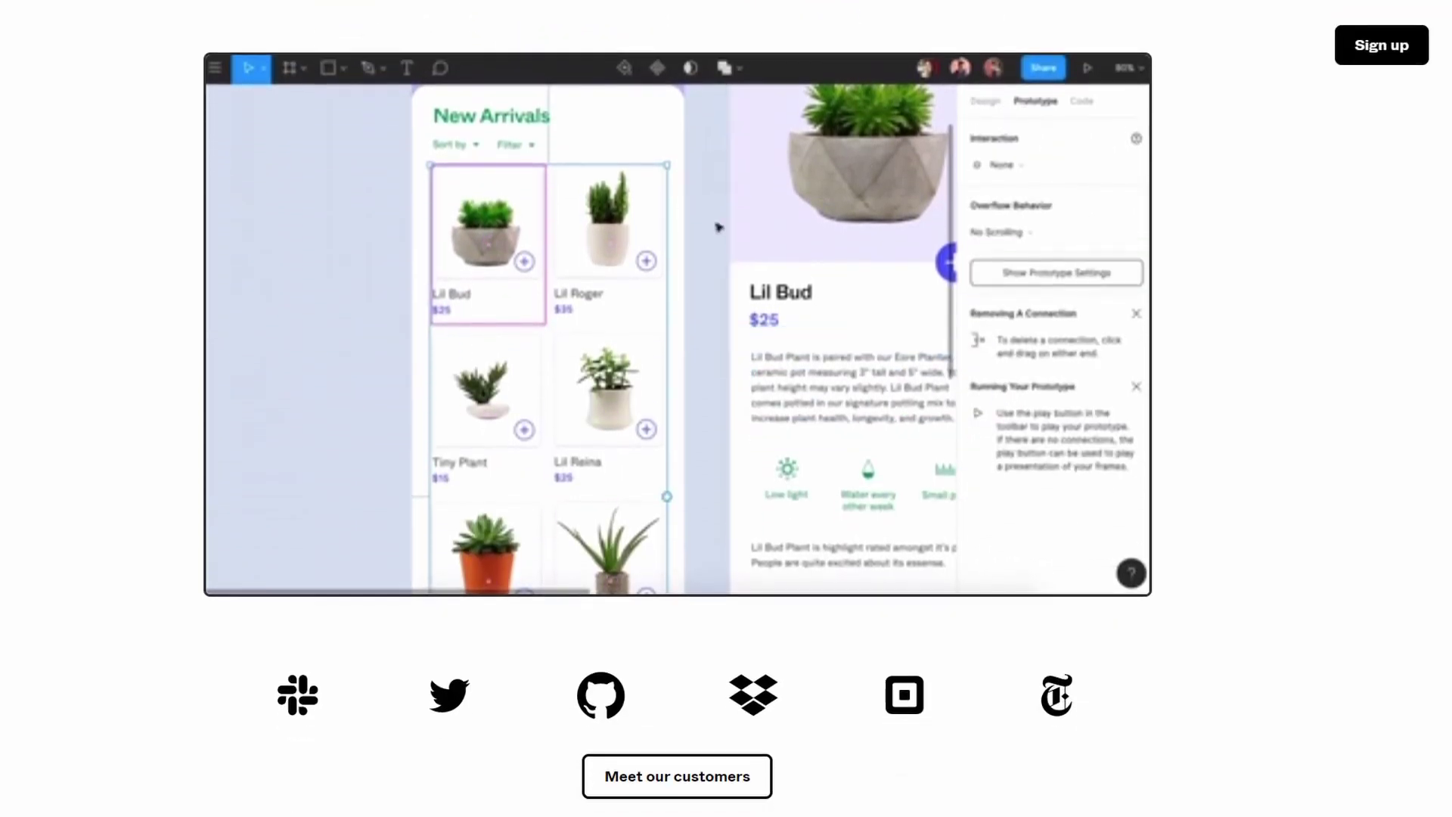
{"action": "scroll", "coordinate": [726, 408], "scroll_direction": "down", "scroll_amount": 6}
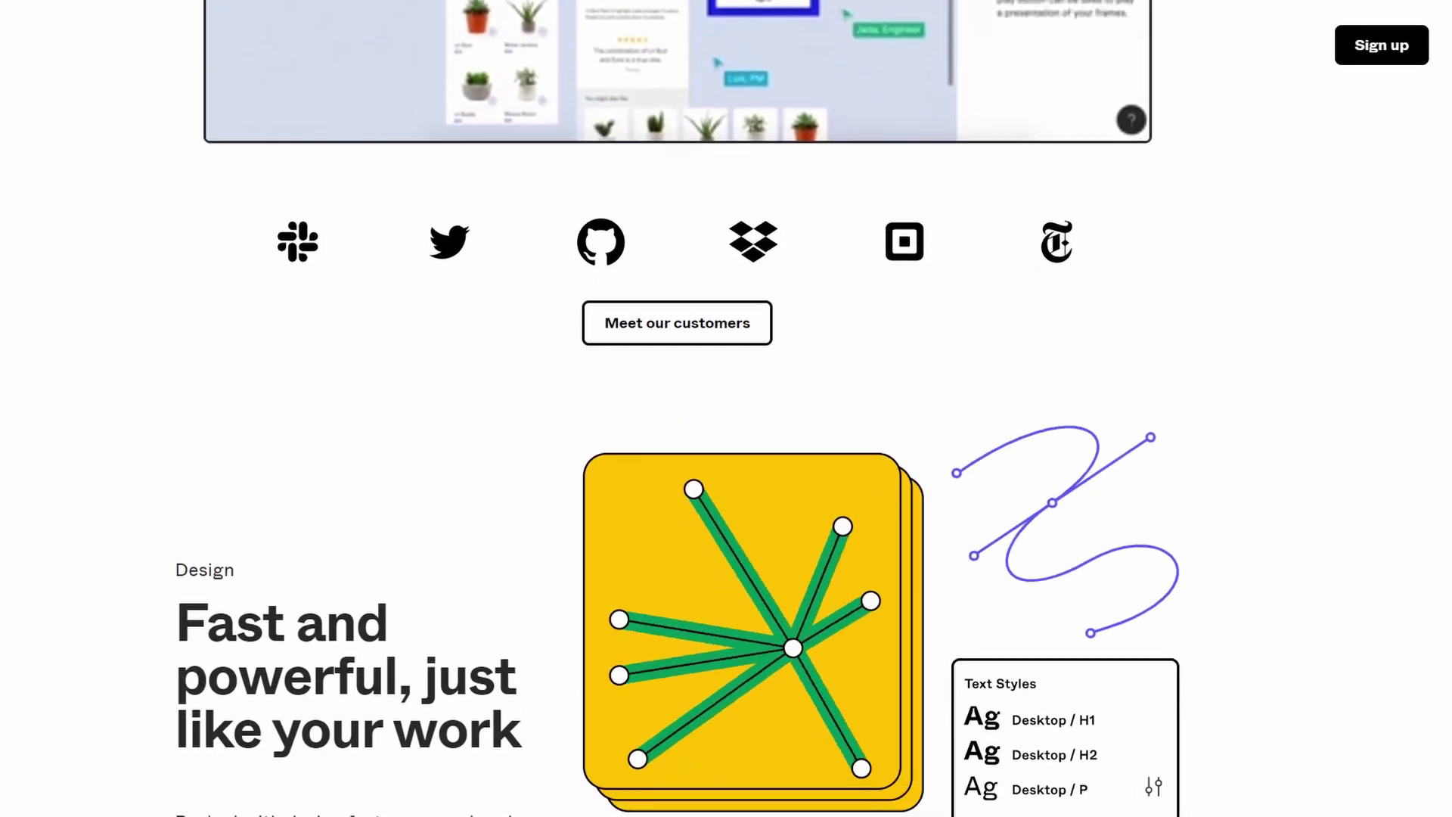
{"action": "scroll", "coordinate": [726, 408], "scroll_direction": "down", "scroll_amount": 5}
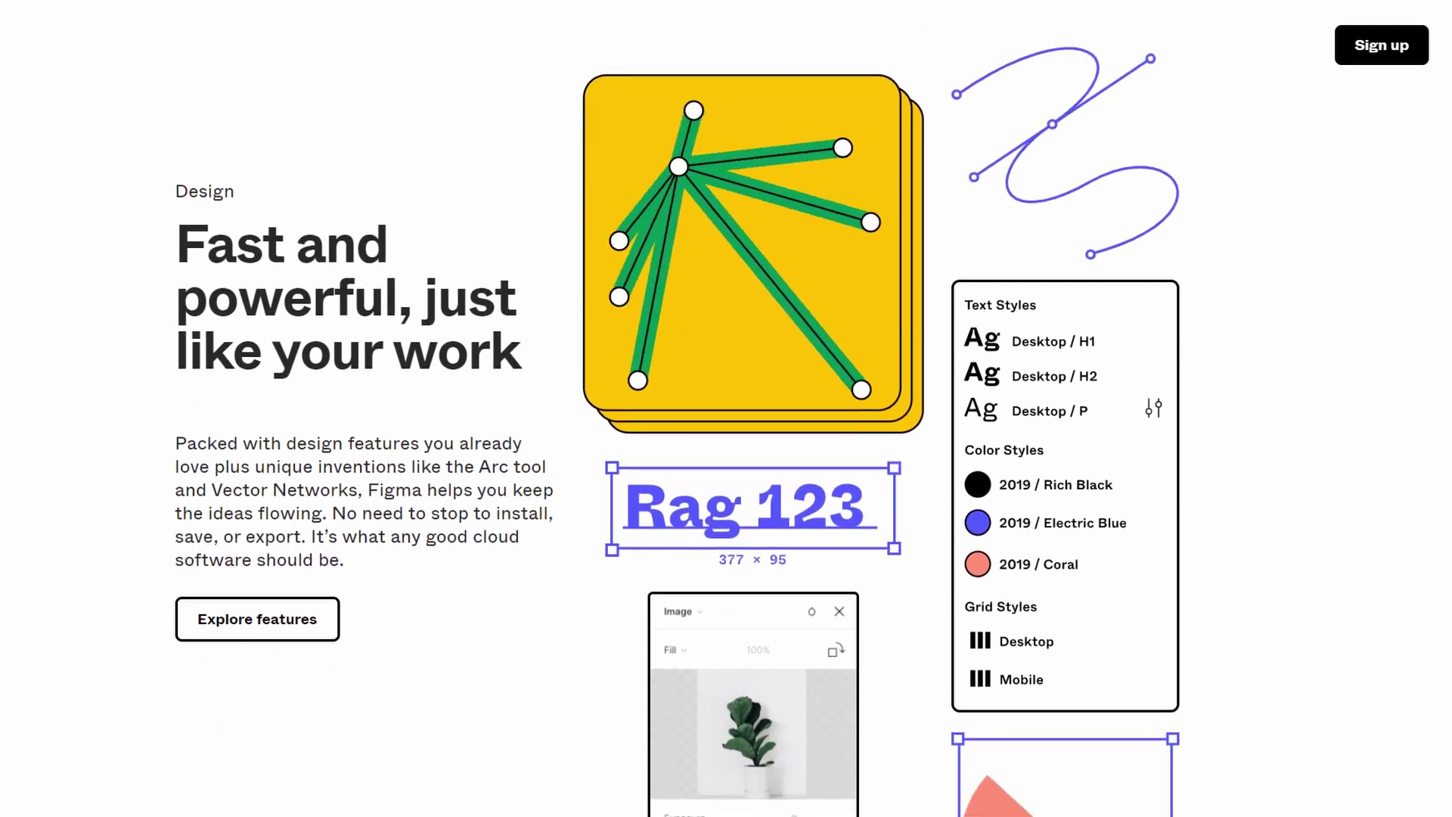
{"action": "scroll", "coordinate": [726, 408], "scroll_direction": "down", "scroll_amount": 8}
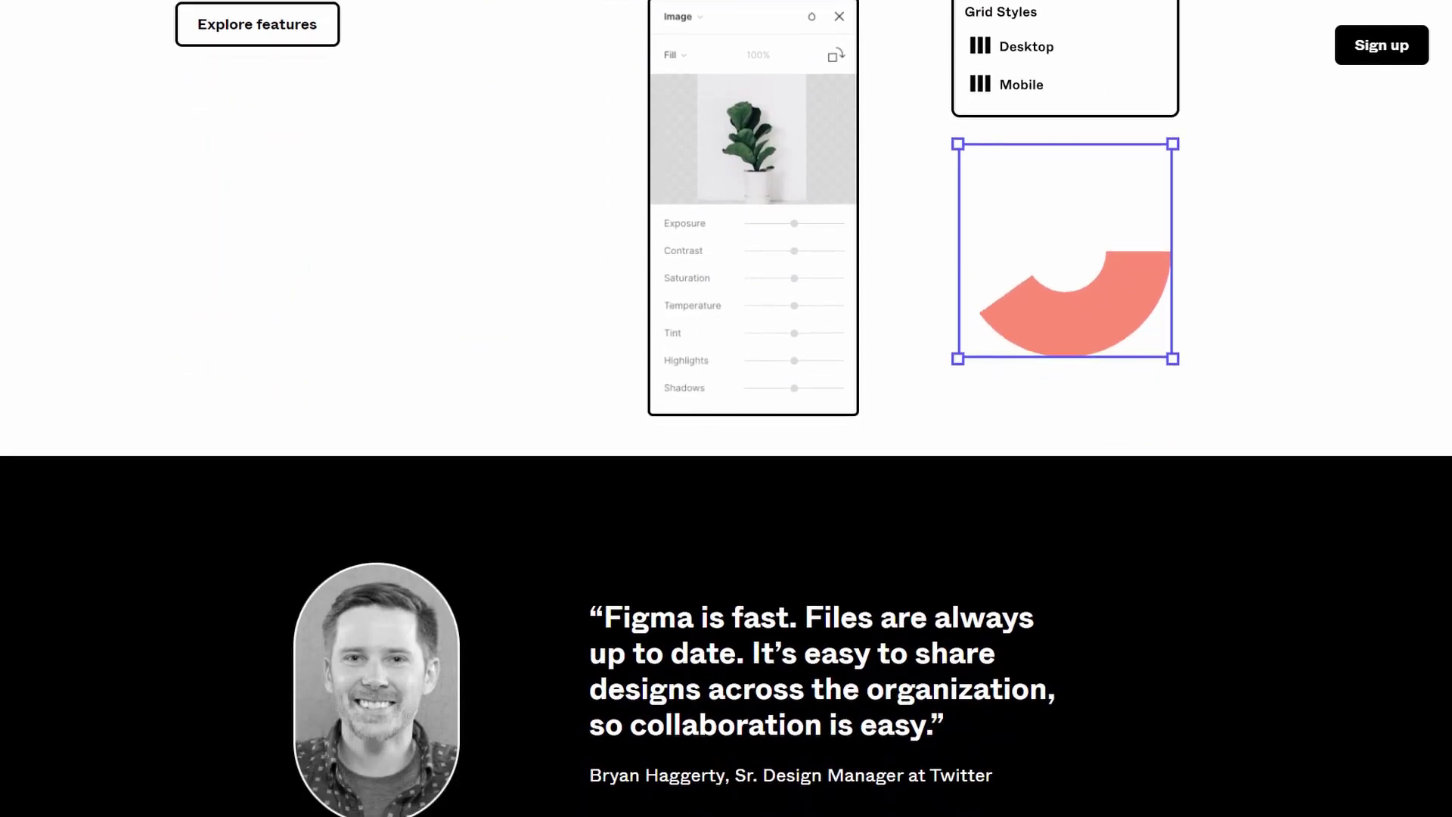
{"action": "scroll", "coordinate": [726, 408], "scroll_direction": "down", "scroll_amount": 5}
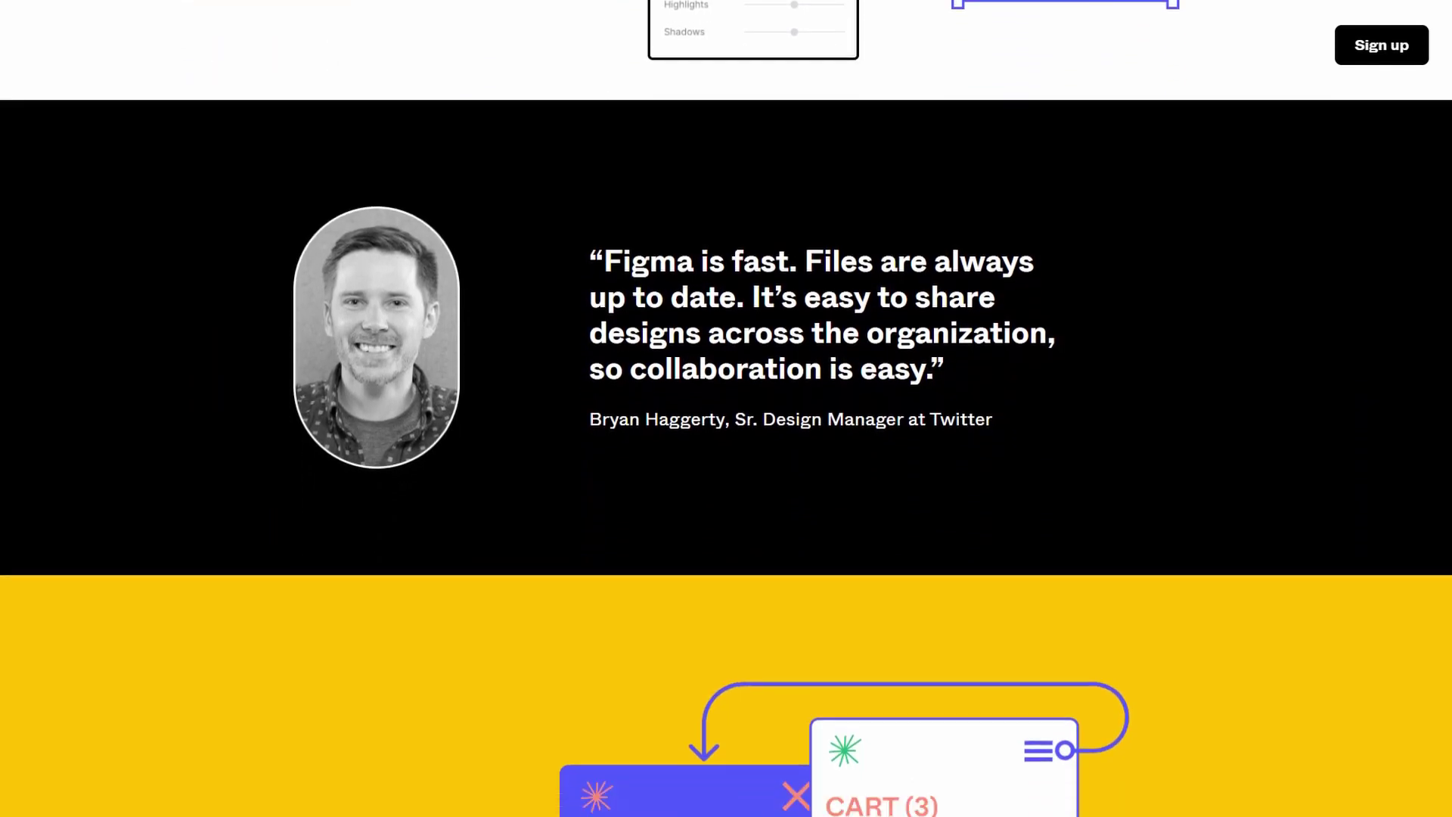
{"action": "scroll", "coordinate": [862, 586], "scroll_direction": "down", "scroll_amount": 8}
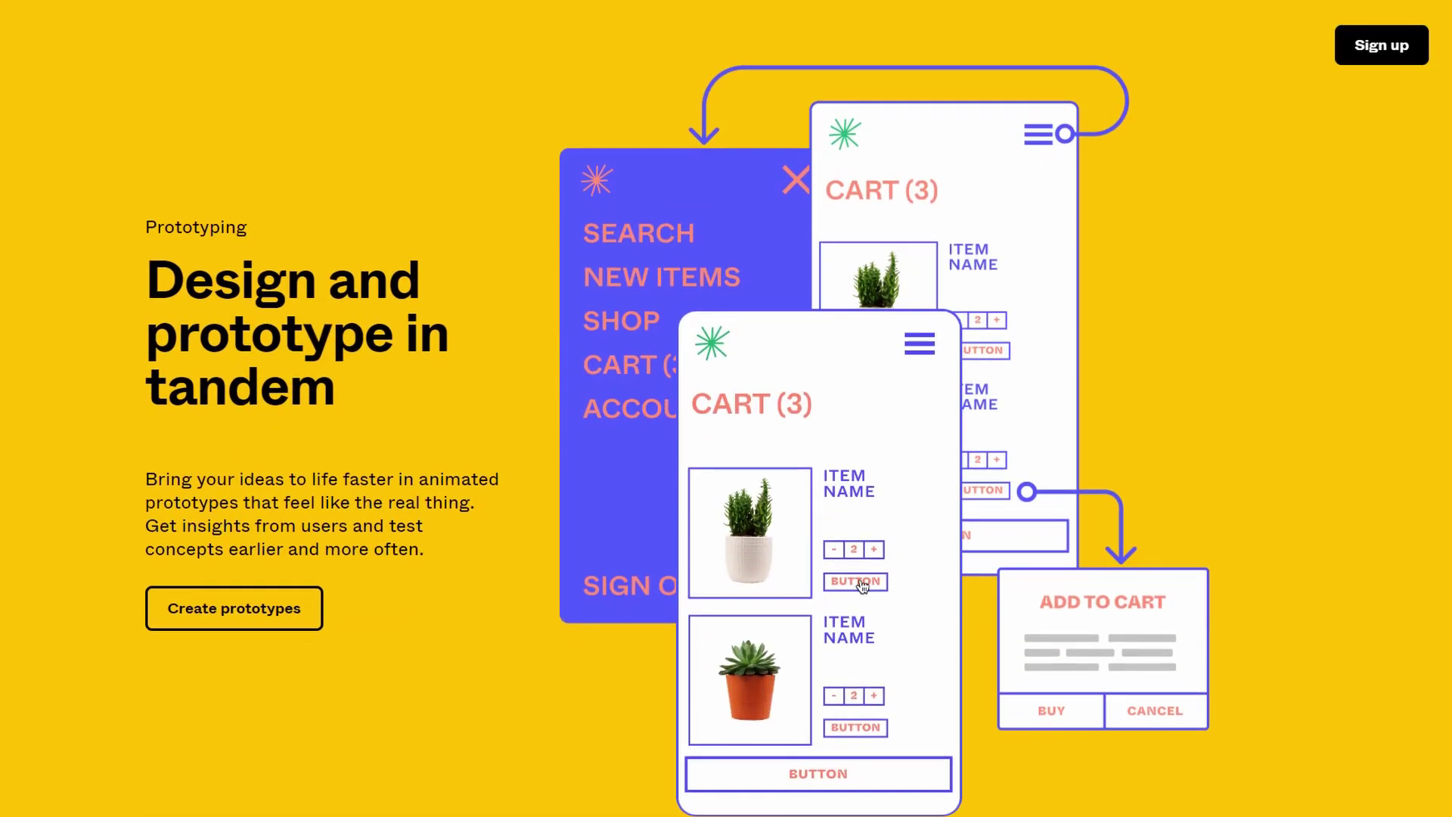
{"action": "scroll", "coordinate": [860, 579], "scroll_direction": "down", "scroll_amount": 1}
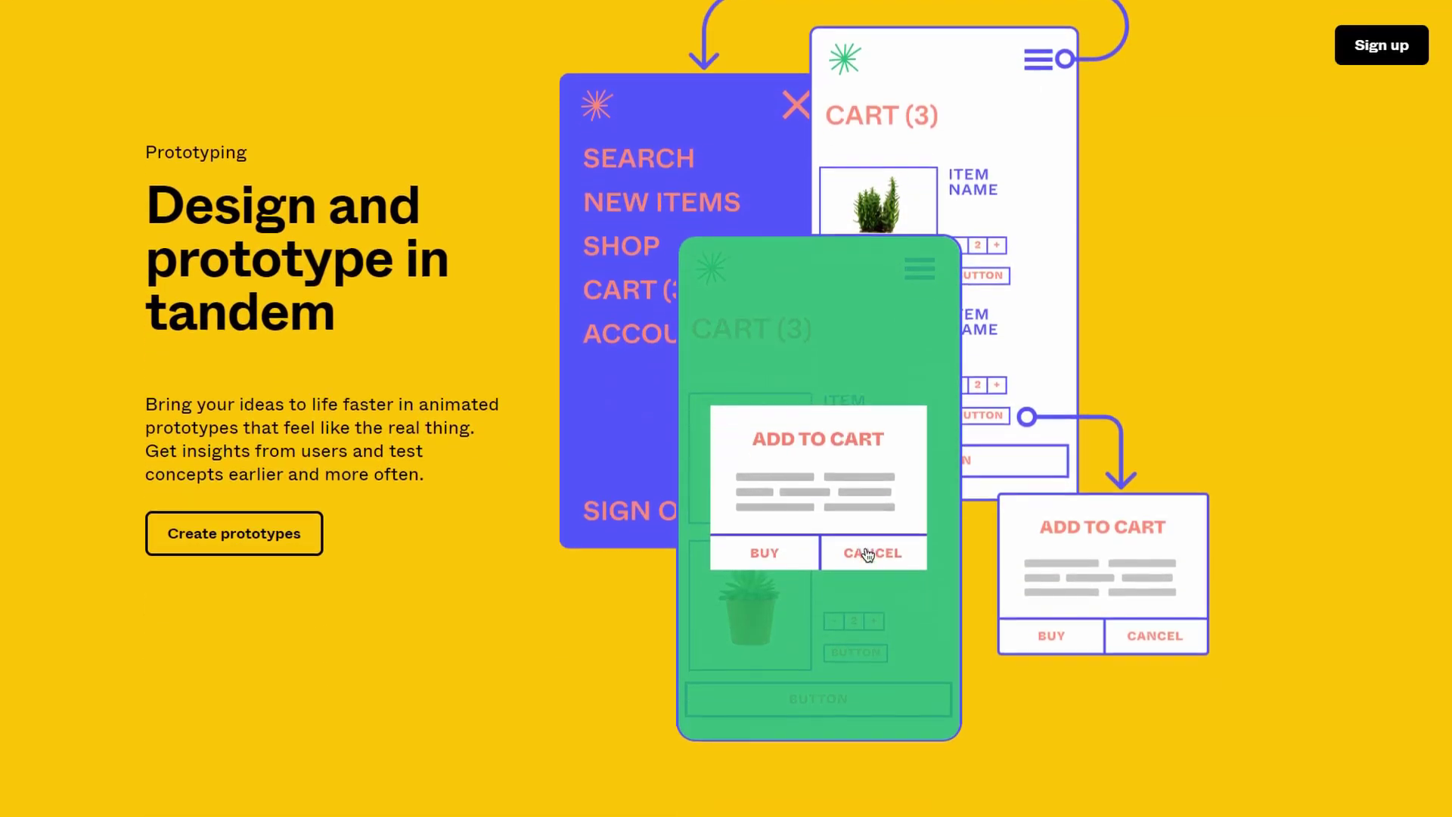
{"action": "scroll", "coordinate": [868, 554], "scroll_direction": "down", "scroll_amount": 10}
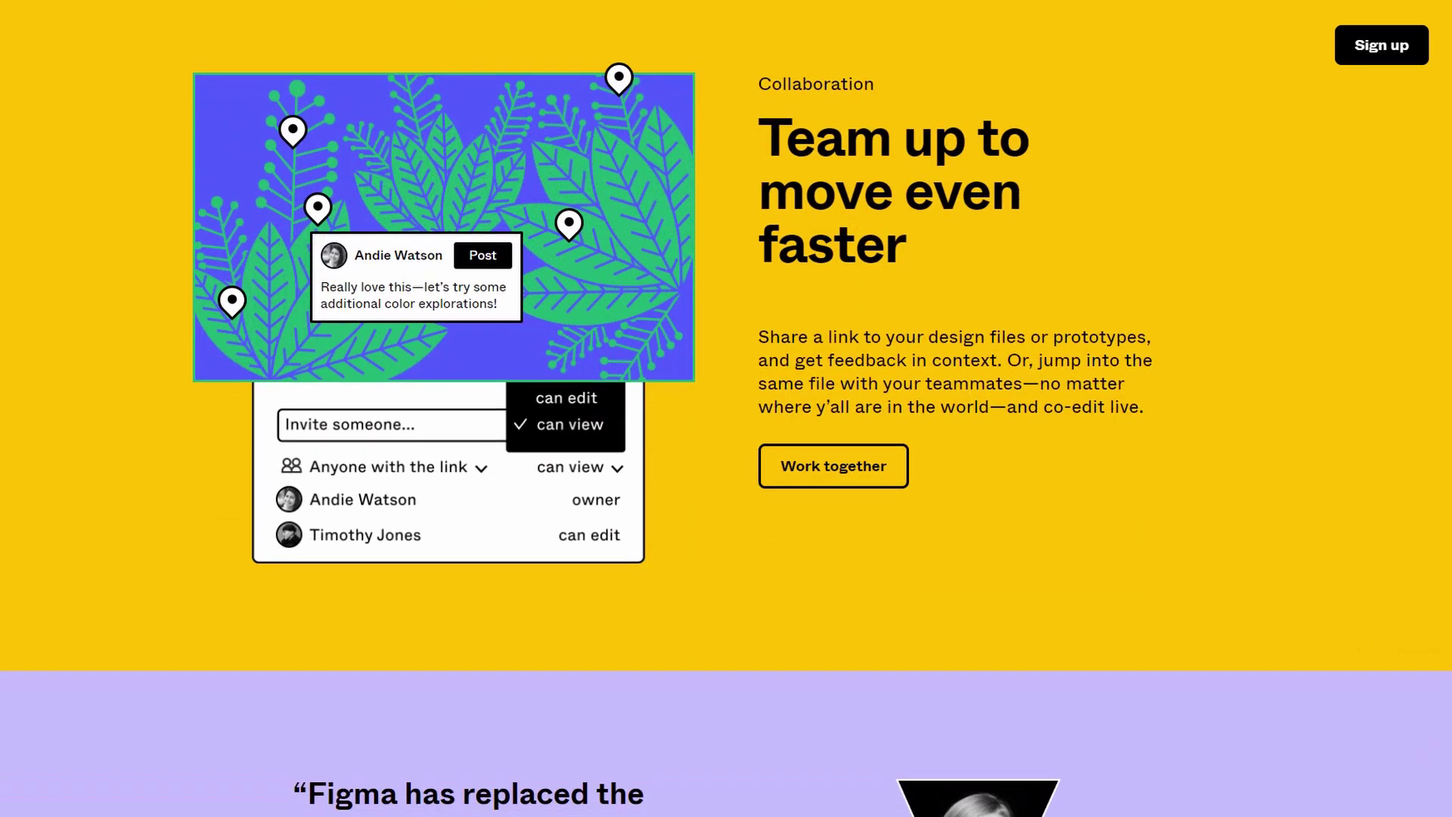
{"action": "scroll", "coordinate": [867, 554], "scroll_direction": "down", "scroll_amount": 7}
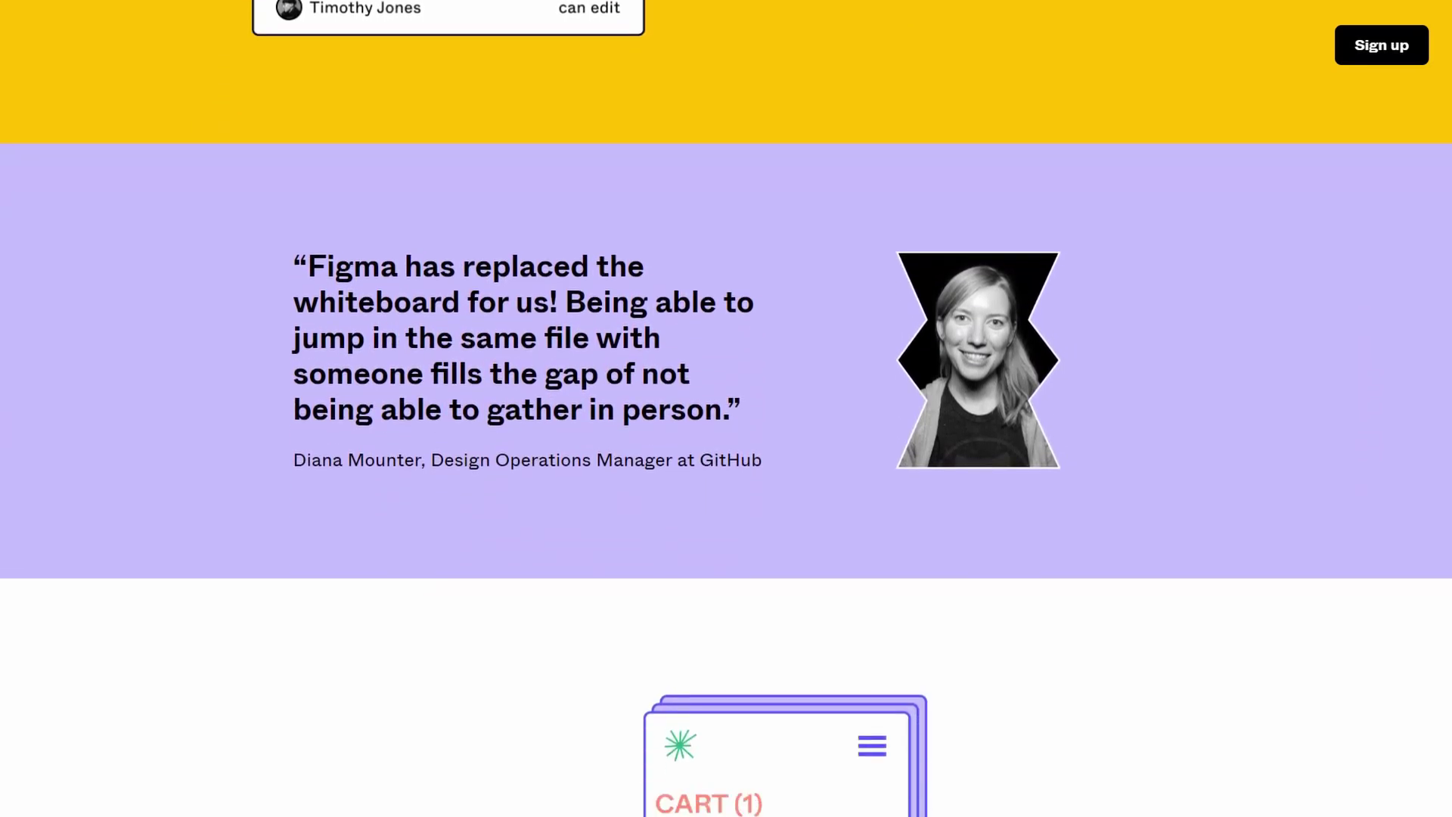
{"action": "scroll", "coordinate": [726, 409], "scroll_direction": "down", "scroll_amount": 4}
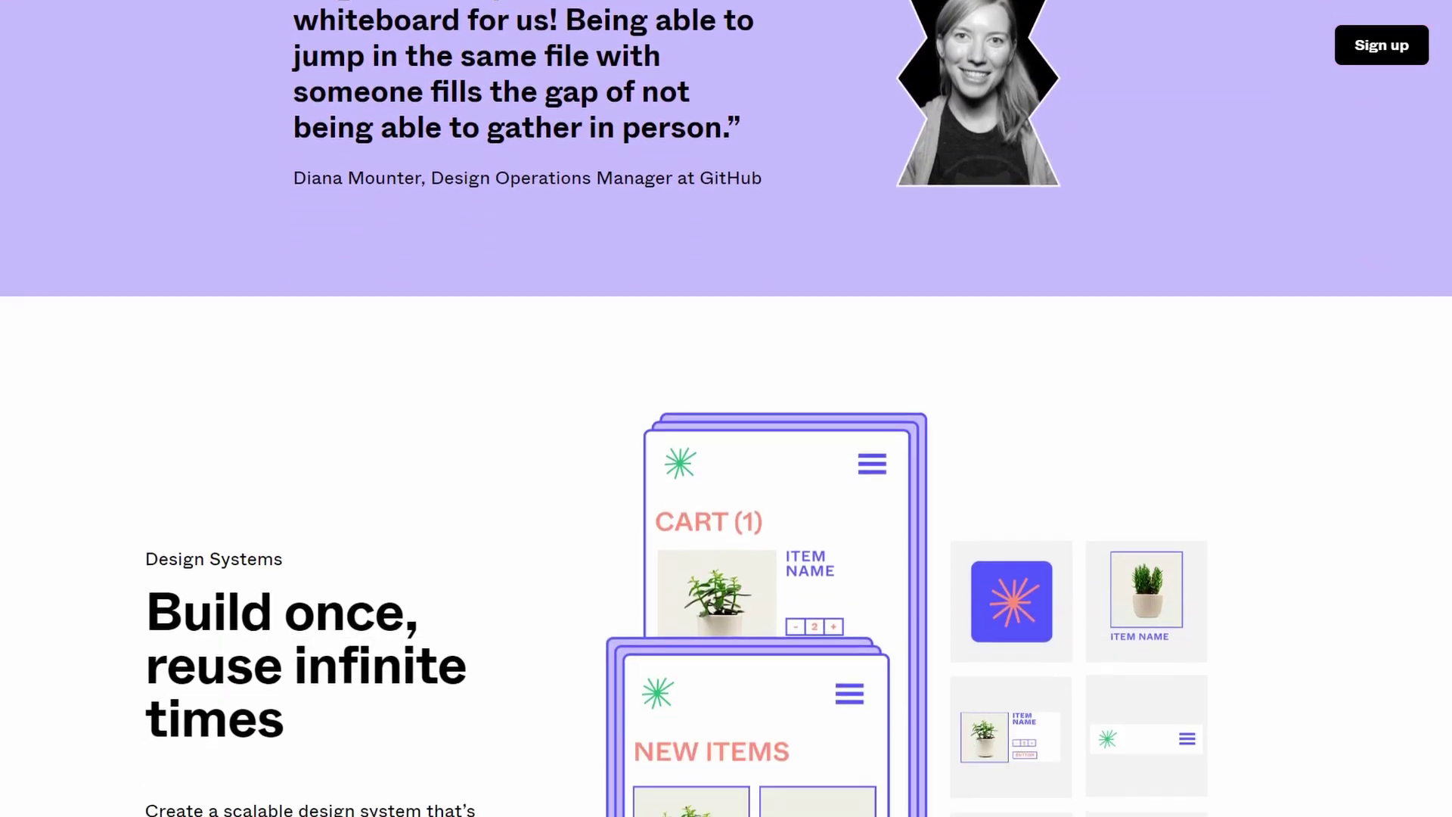
{"action": "scroll", "coordinate": [726, 408], "scroll_direction": "down", "scroll_amount": 4}
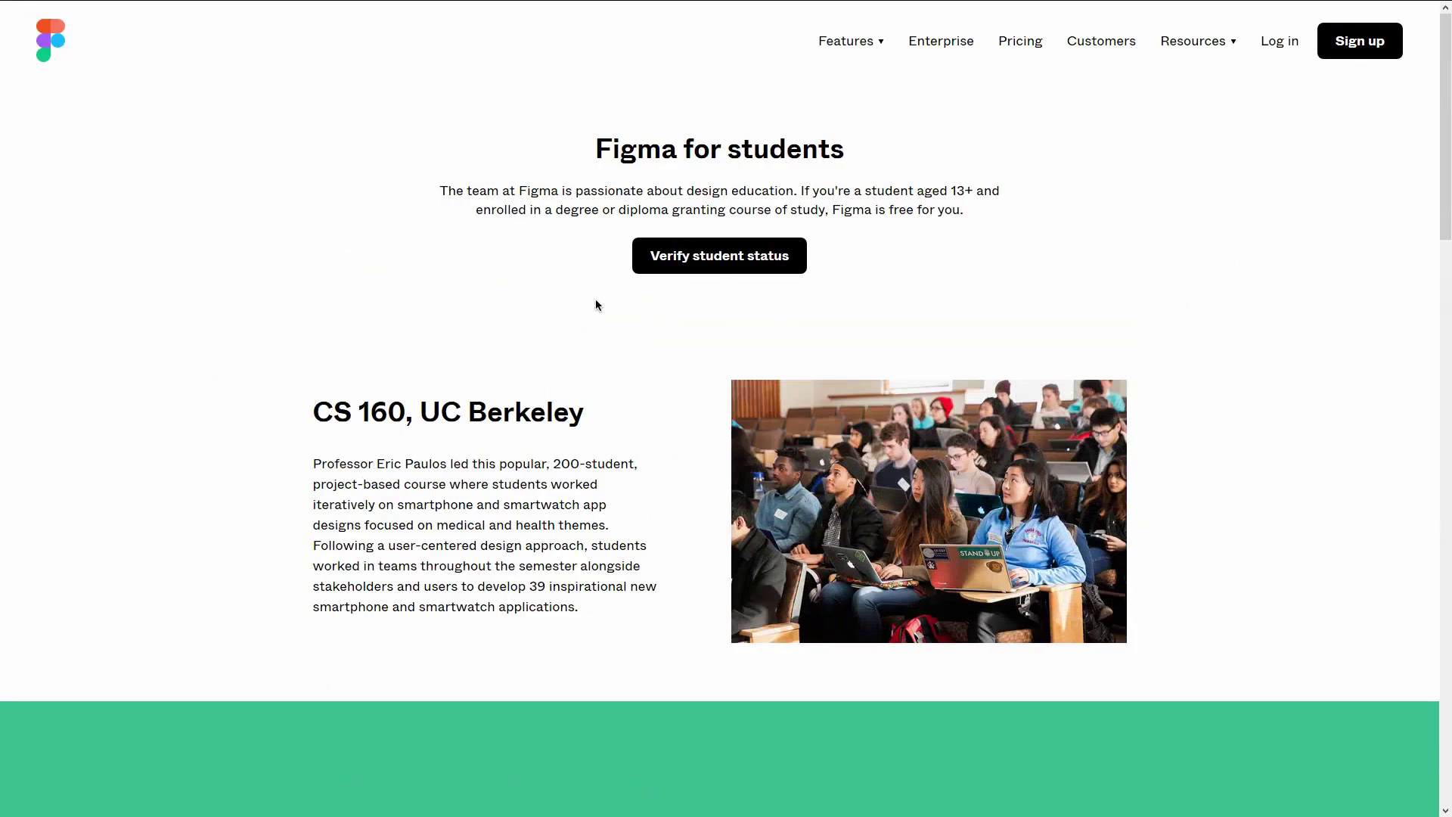
- Start student verification and log in with Google using the school account email and password
{"action": "left_click", "coordinate": [656, 269]}
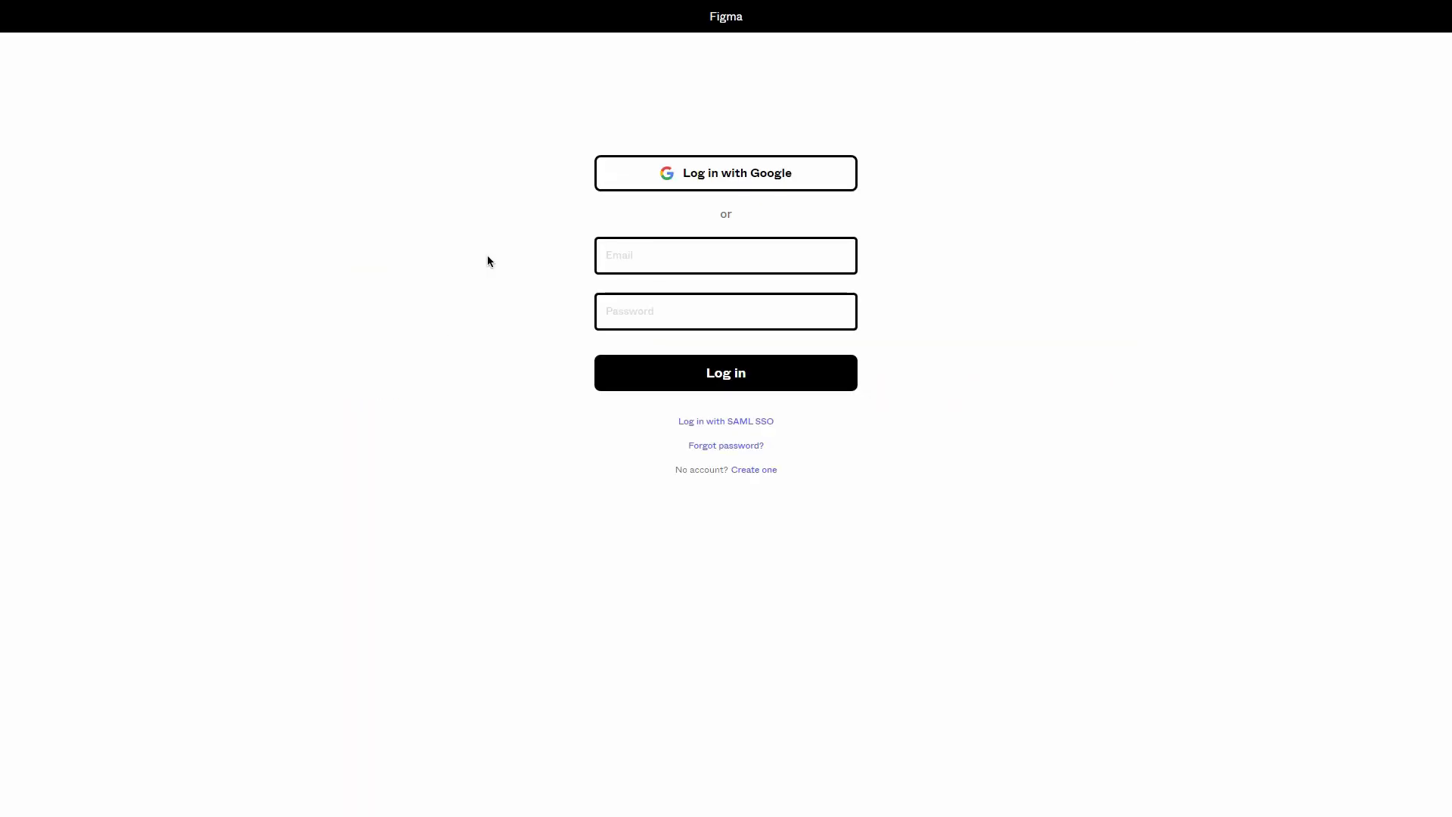
{"action": "left_click", "coordinate": [690, 174]}
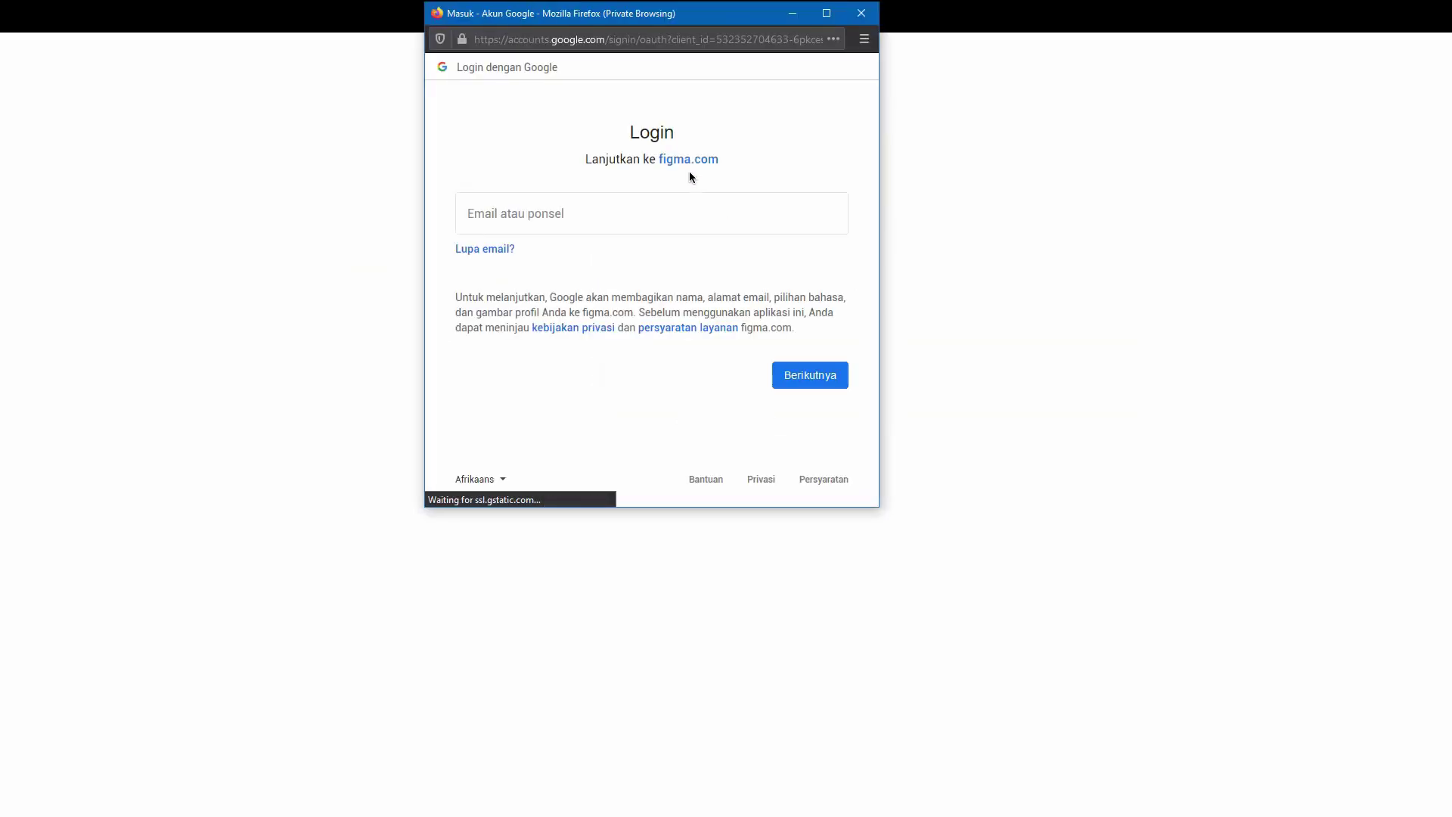
{"action": "key", "text": "ctrl+v"}
{"action": "key", "text": "Return"}
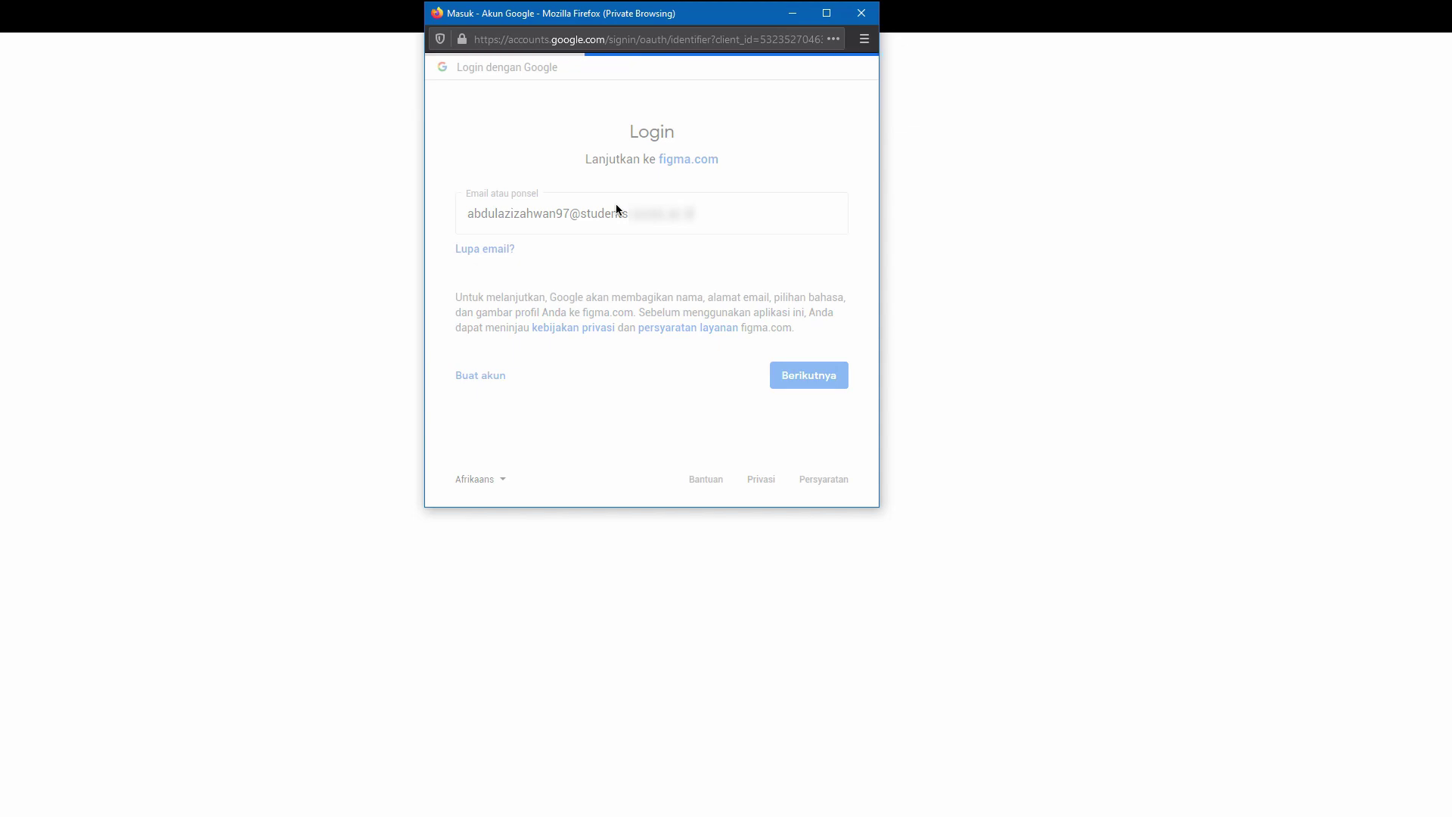
{"action": "key", "text": "ctrl+v"}
{"action": "key", "text": "Return"}
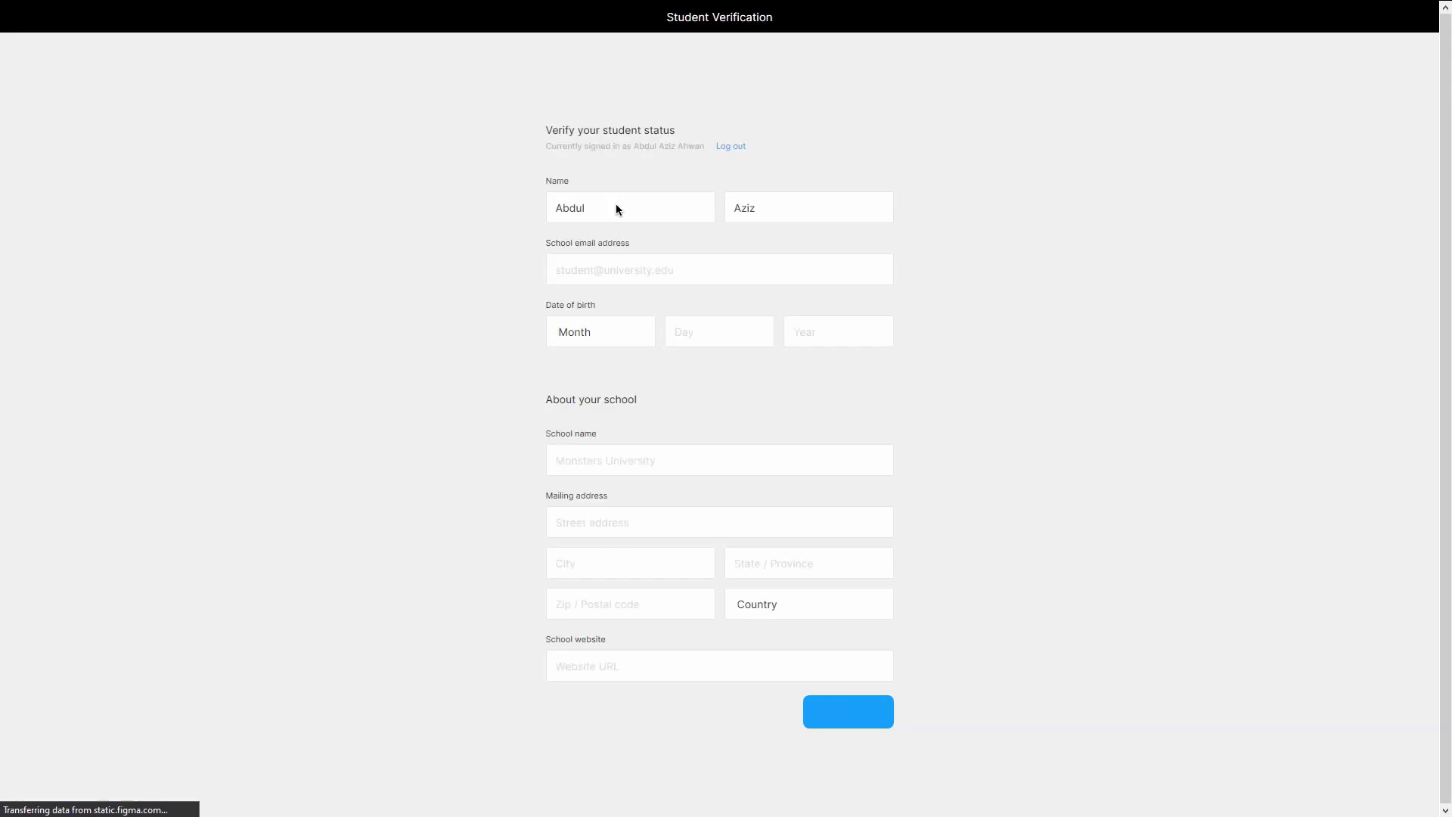
- Enter the school email address and an October date of birth
{"action": "left_click", "coordinate": [861, 325]}
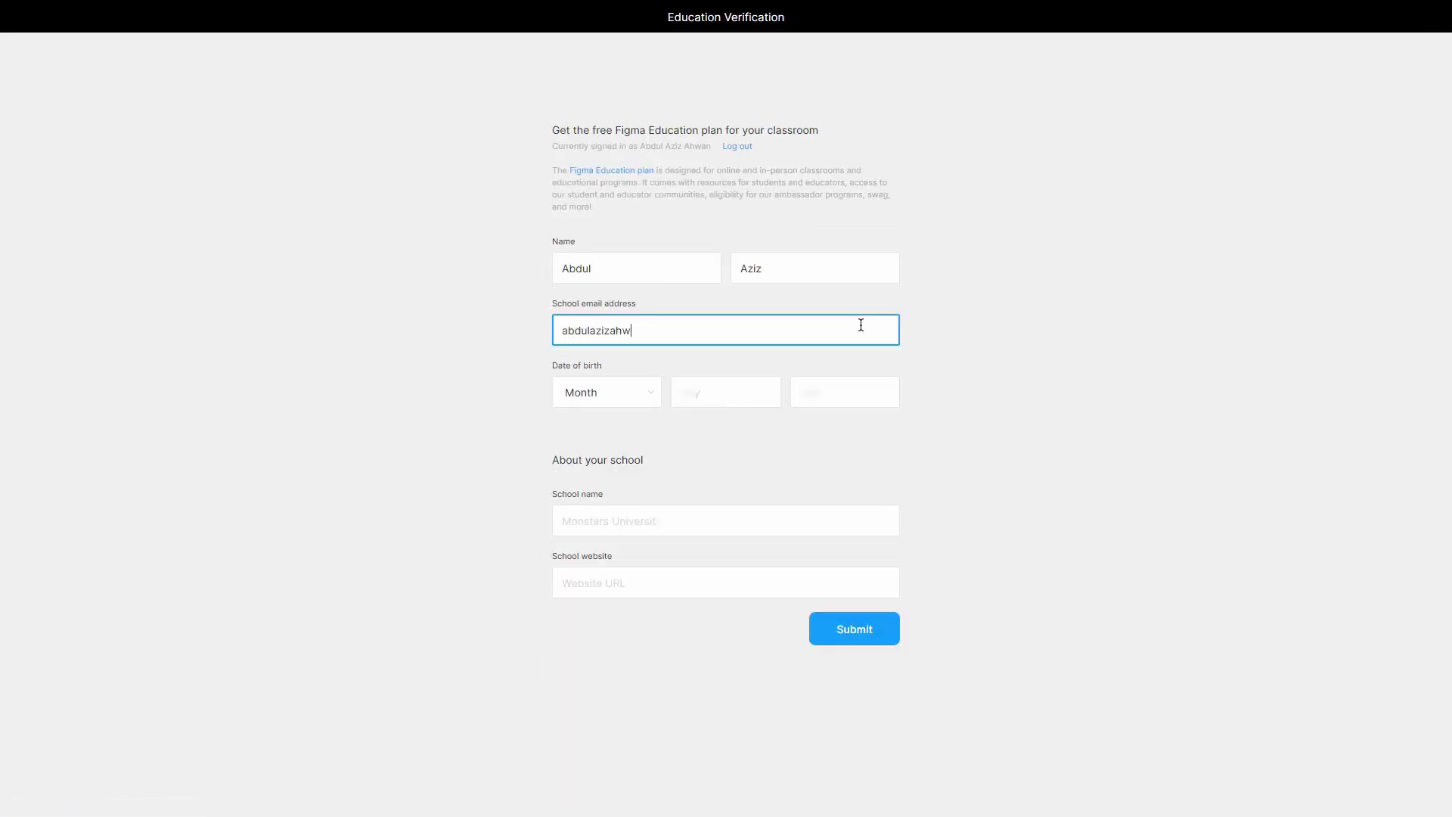
{"action": "left_click", "coordinate": [606, 392]}
{"action": "left_click", "coordinate": [605, 605]}
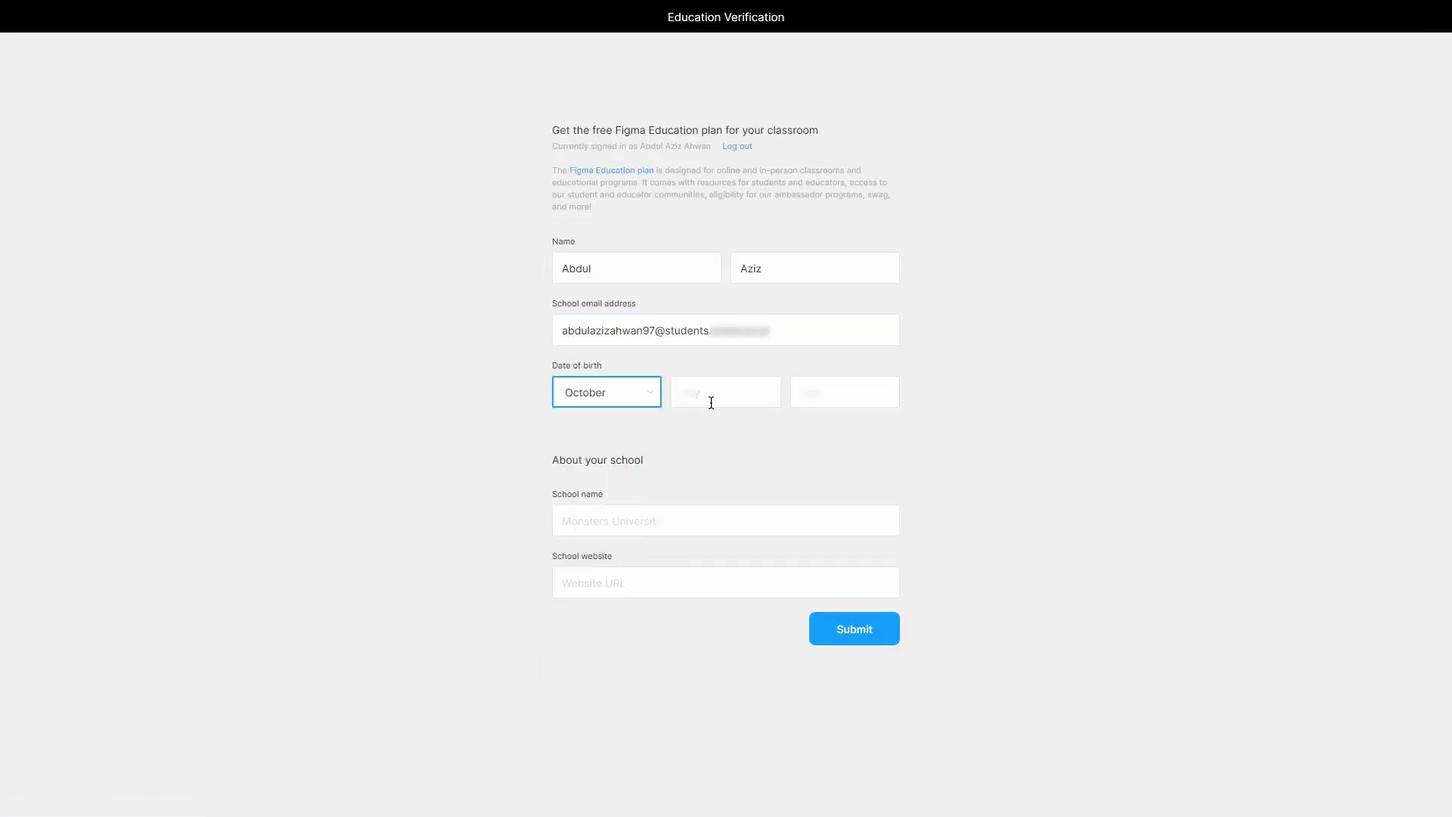
{"action": "left_click", "coordinate": [710, 401]}
{"action": "type", "text": "15"}
{"action": "left_click", "coordinate": [833, 396]}
{"action": "type", "text": "7"}
{"action": "left_click", "coordinate": [677, 512]}
{"action": "type", "text": "Universitas Negeri"}
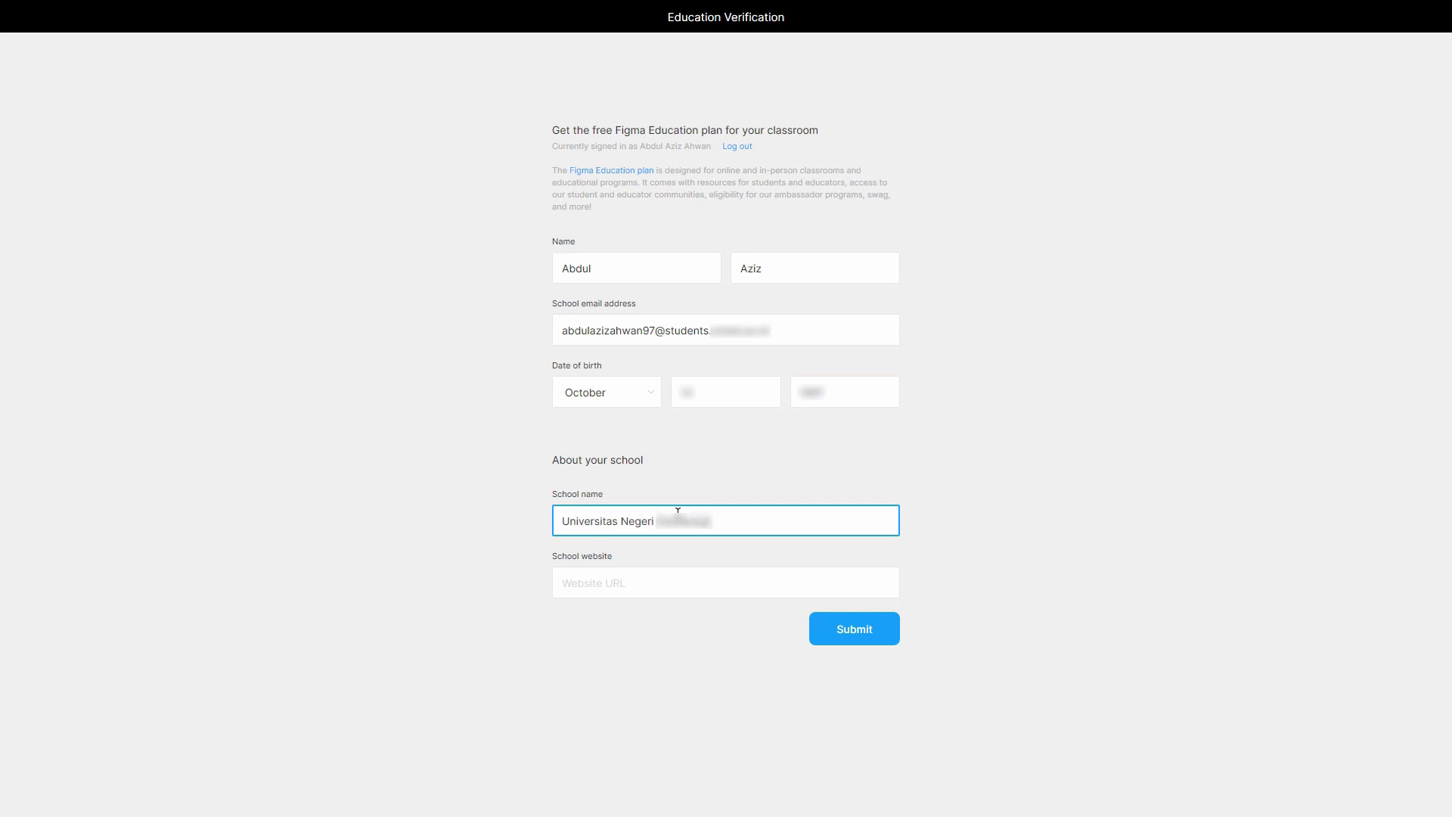
{"action": "left_click", "coordinate": [657, 574]}
{"action": "type", "text": "unne"}
{"action": "key", "text": "BackSpace"}
{"action": "key", "text": "BackSpace"}
{"action": "type", "text": "https:/"}
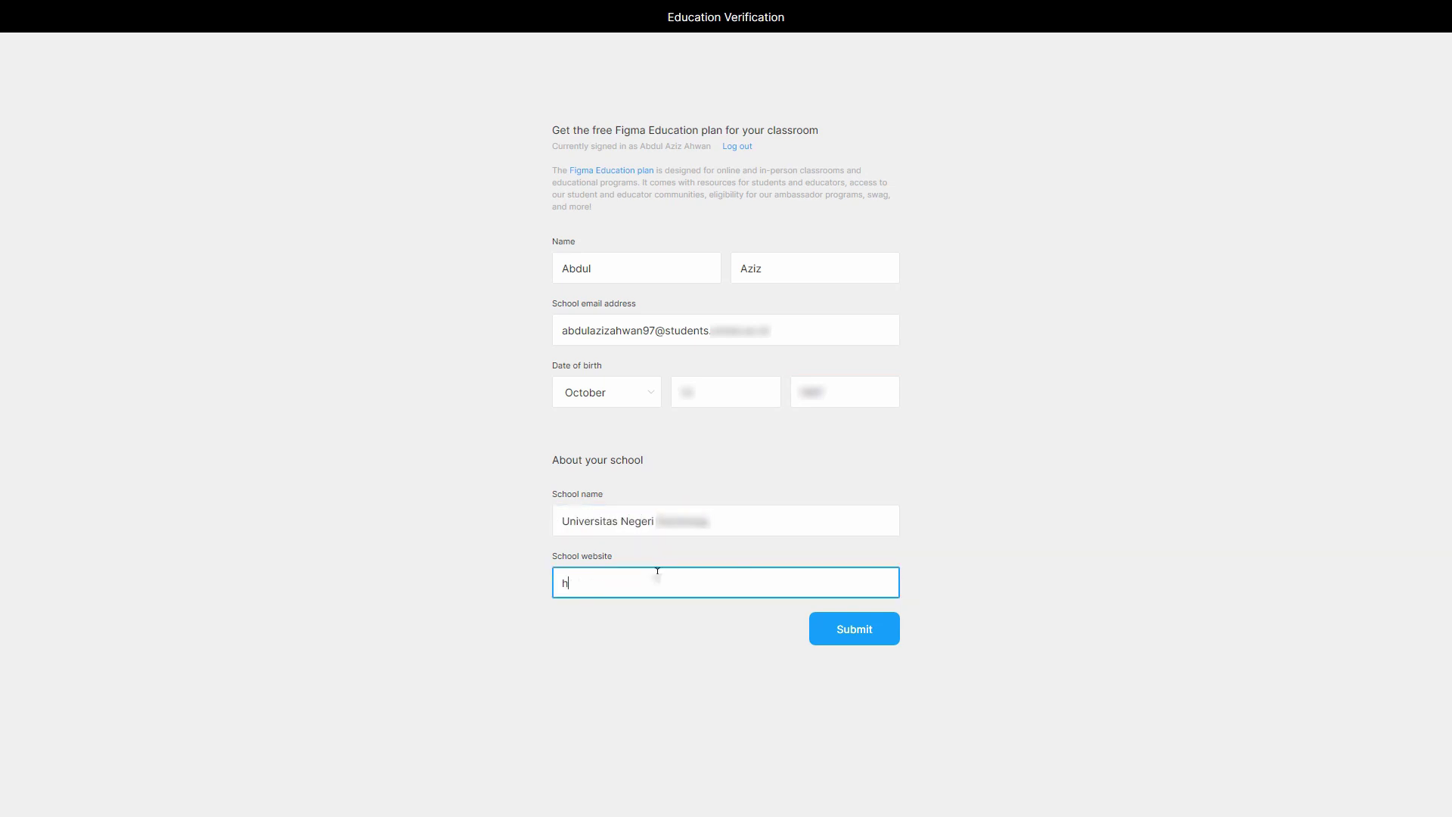
{"action": "type", "text": "/unnes.ac.id"}
- Submit the Education Verification form and highlight the note about the status email
{"action": "left_click", "coordinate": [819, 621]}
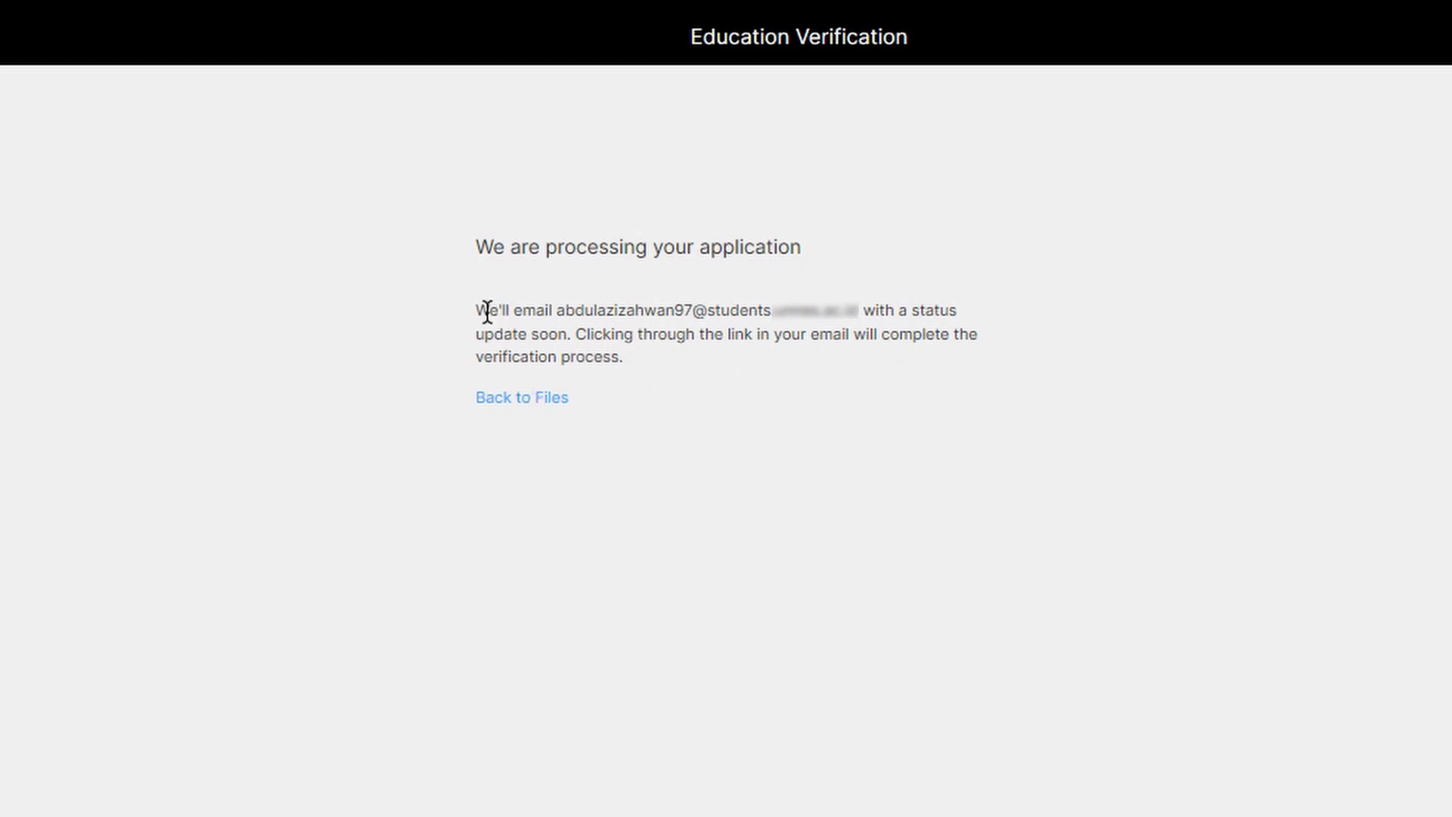
{"action": "left_click_drag", "start_coordinate": [476, 308], "coordinate": [615, 356]}
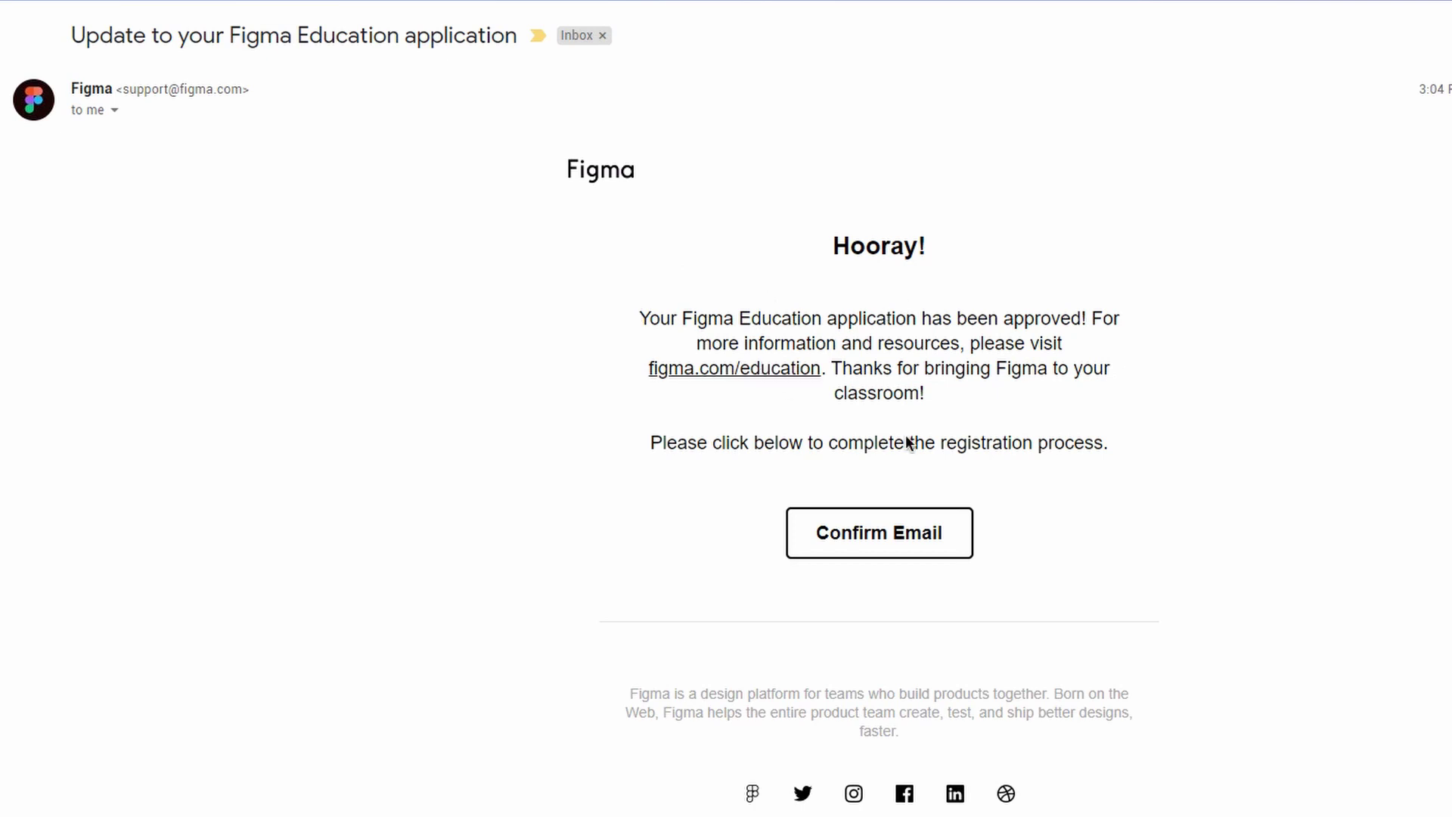
- Confirm the email from Figma's approval message and log back in with Google
{"action": "left_click", "coordinate": [891, 536]}
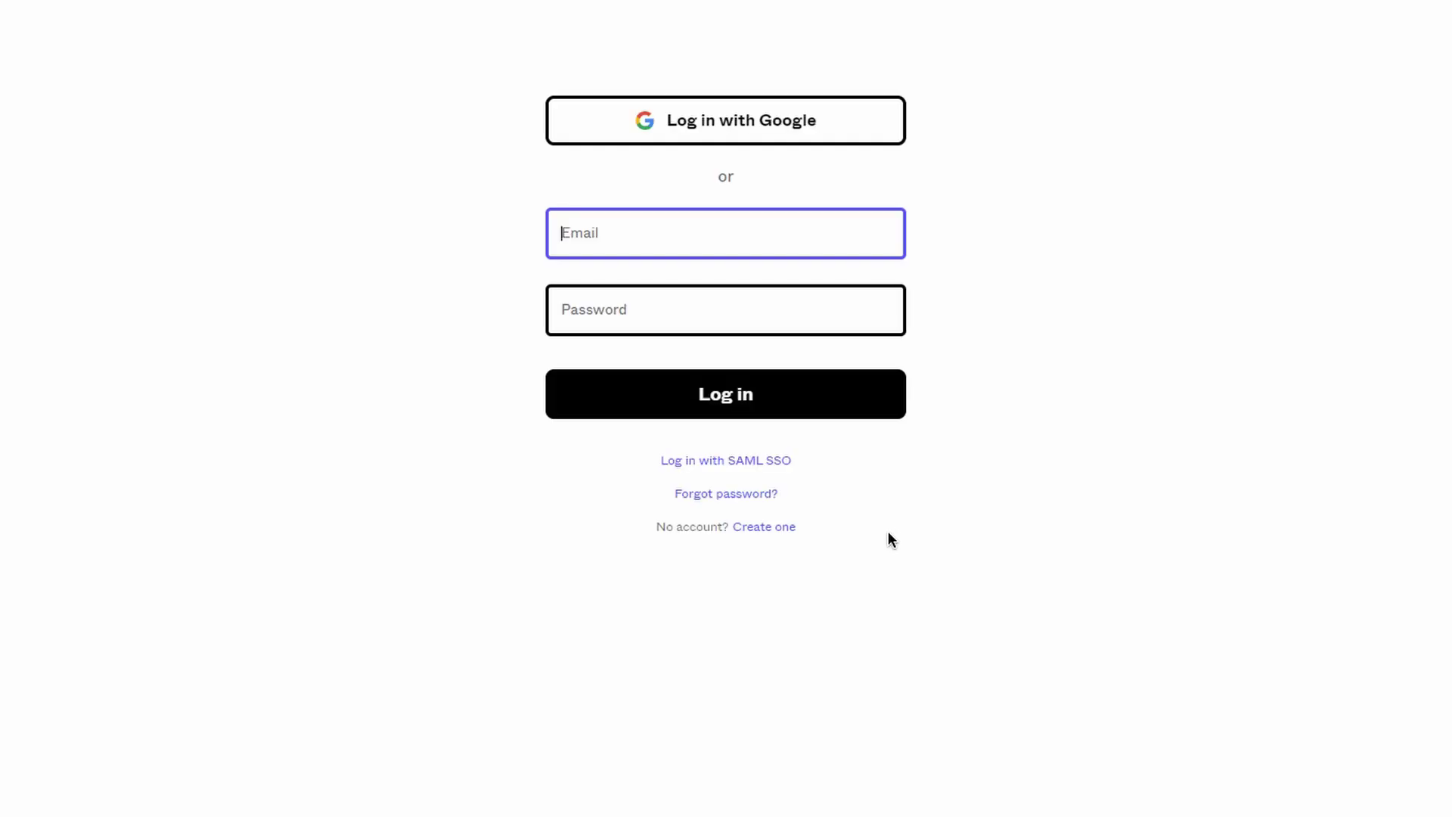
{"action": "left_click", "coordinate": [747, 118]}
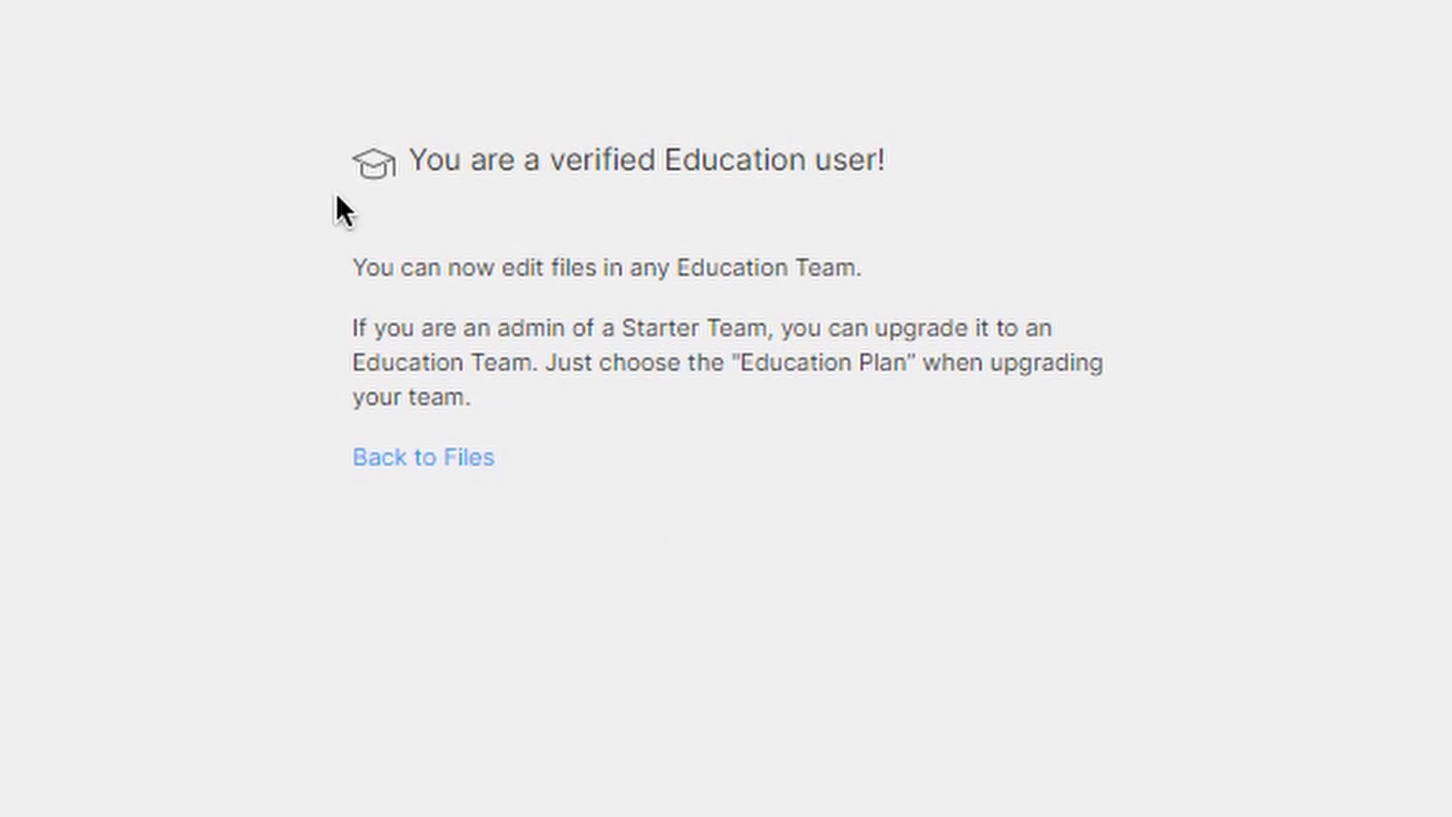
- Highlight the 'You are a verified Education user!' message, then clear the selection
{"action": "left_click_drag", "start_coordinate": [409, 146], "coordinate": [1088, 403]}
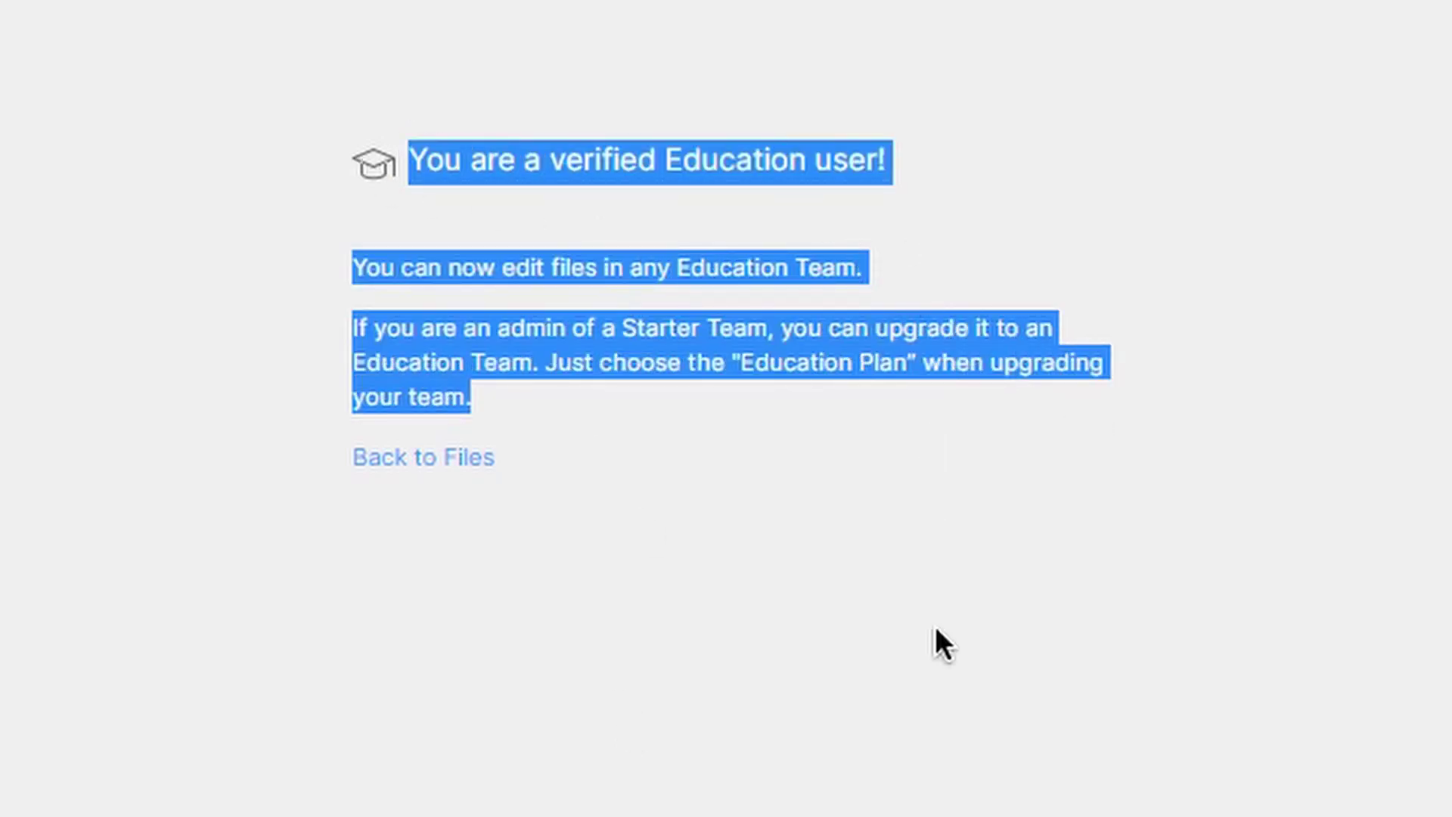
{"action": "left_click", "coordinate": [940, 735]}
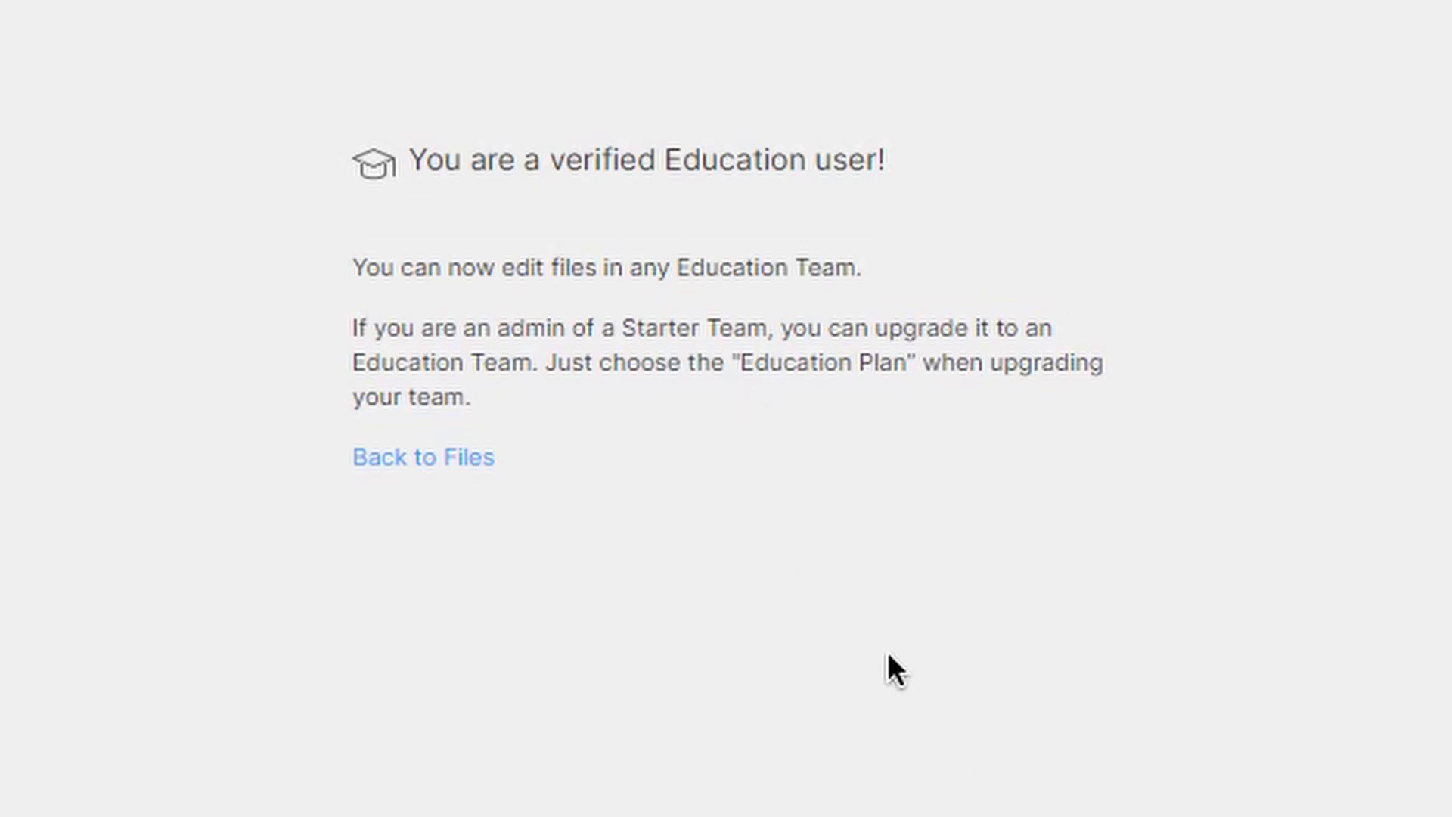